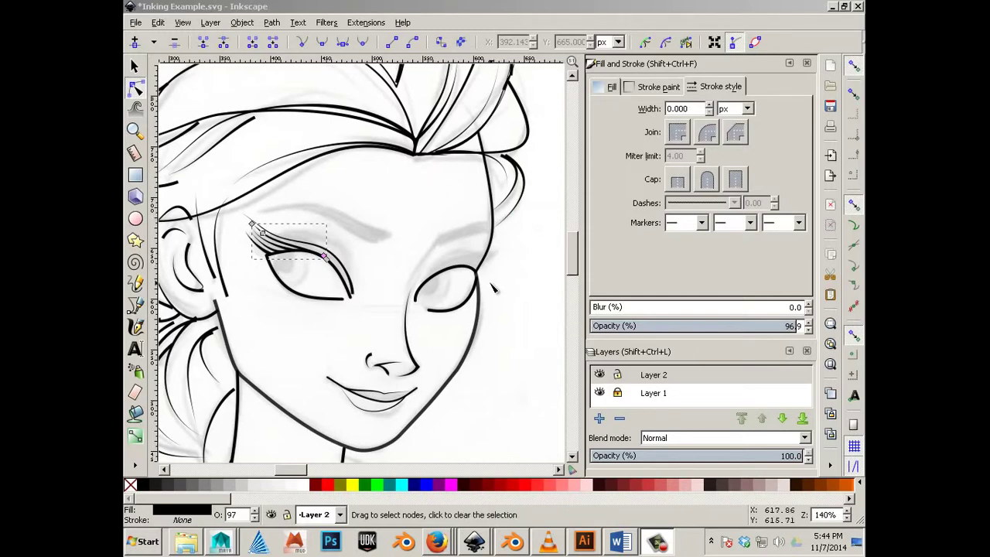
scroll(466, 255, "down", 3)
scroll(466, 255, "down", 6, "ctrl")
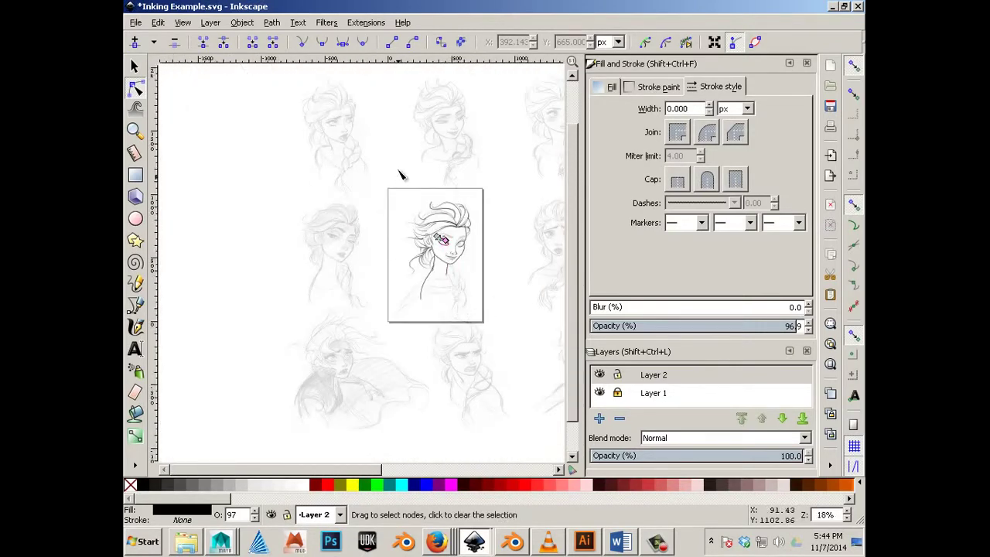
scroll(464, 287, "up", 7, "ctrl")
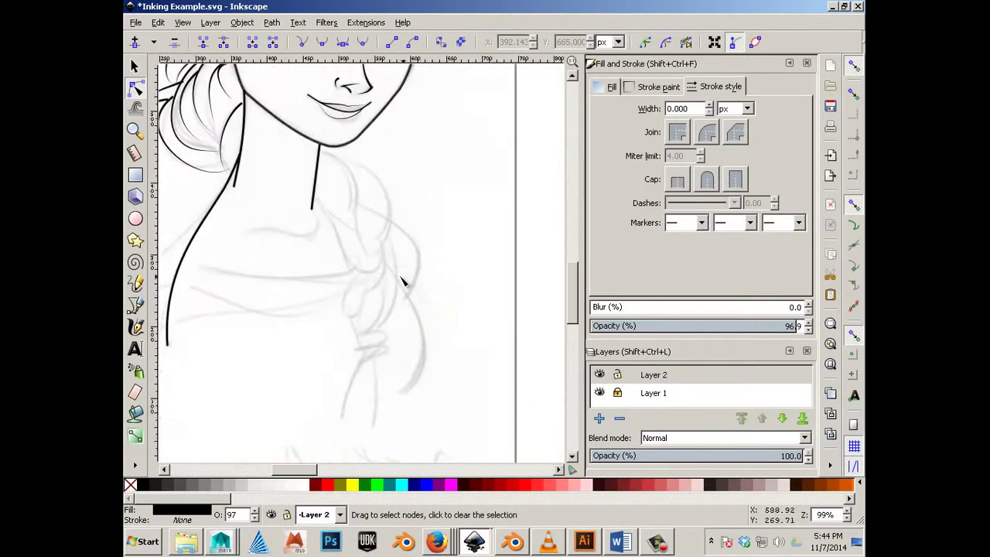
scroll(372, 270, "down", 2, "ctrl")
scroll(358, 237, "up", 2, "ctrl")
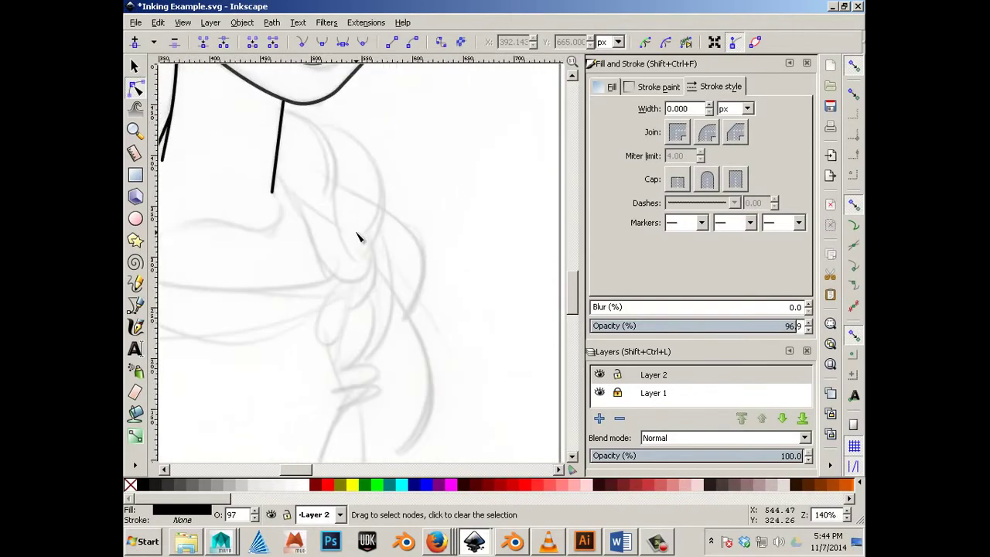
left_click_drag(353, 144, 415, 392)
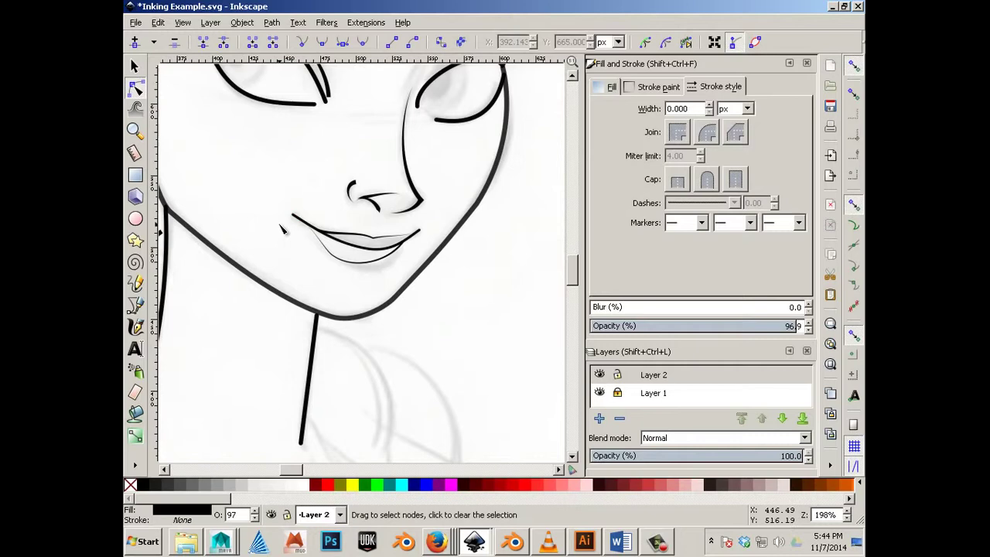
left_click_drag(257, 226, 203, 226)
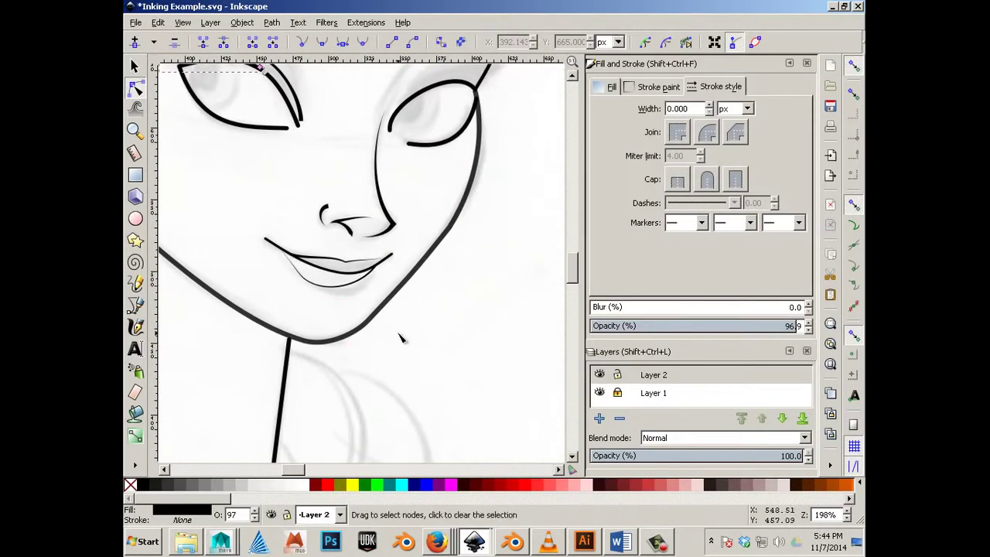
- Delete the lower jawline curve, the left eyelid line and two eyelash strokes
left_click(137, 67)
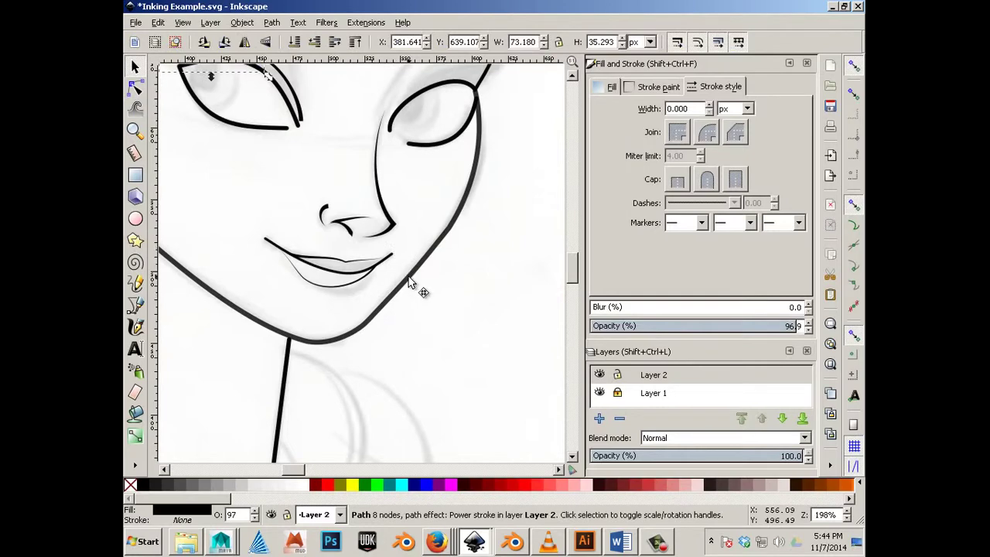
left_click(409, 278)
key("Delete")
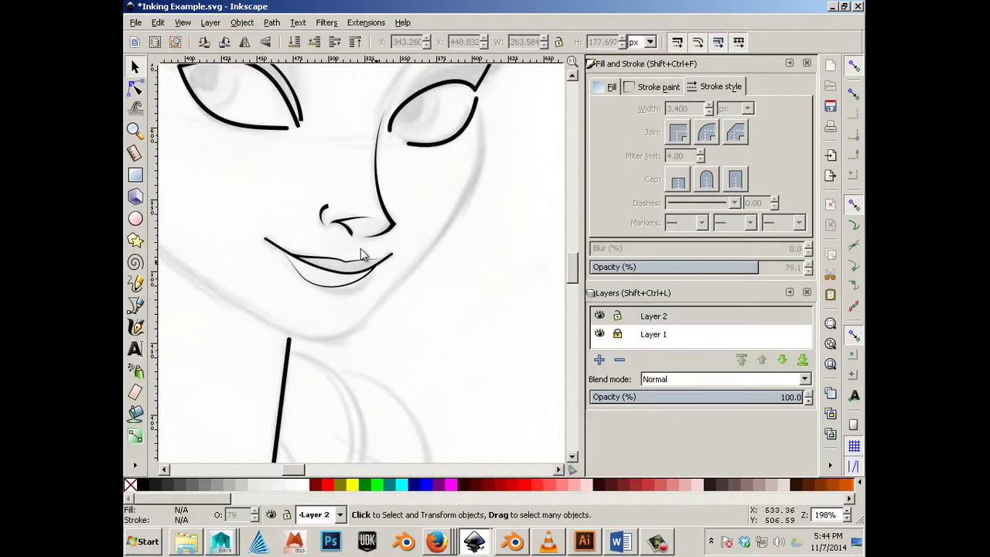
scroll(283, 228, "up", 3)
left_click(282, 203)
key("Delete")
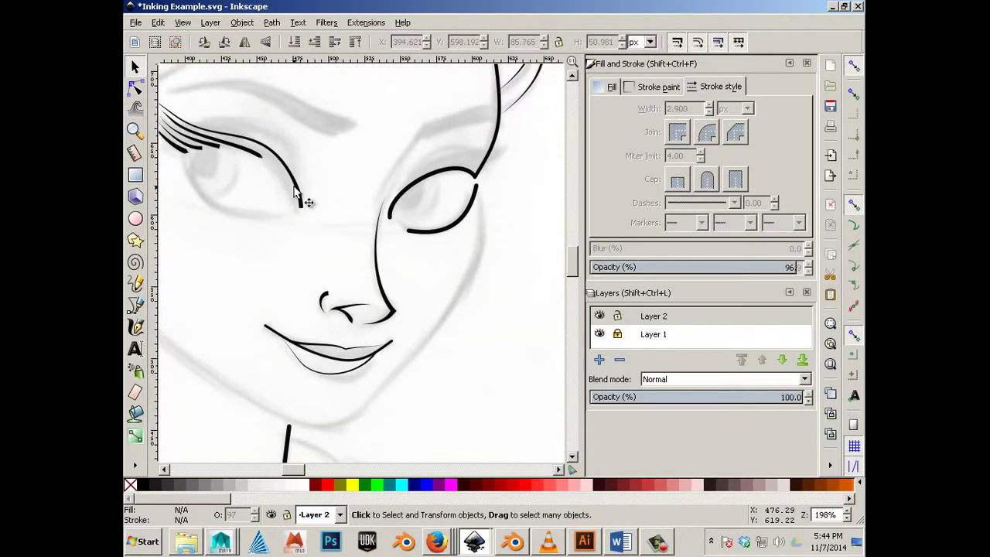
left_click(206, 147)
key("Delete")
left_click(190, 147)
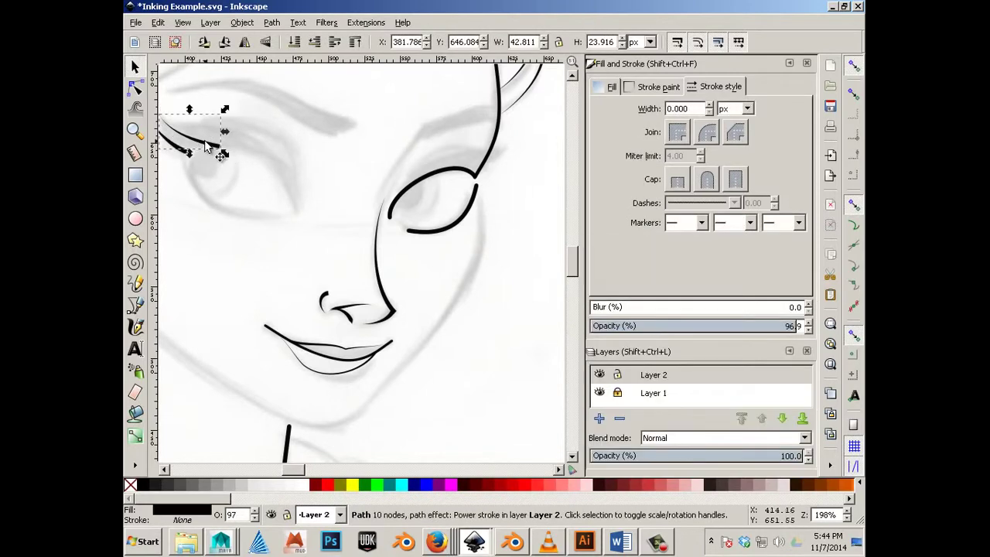
key("Delete")
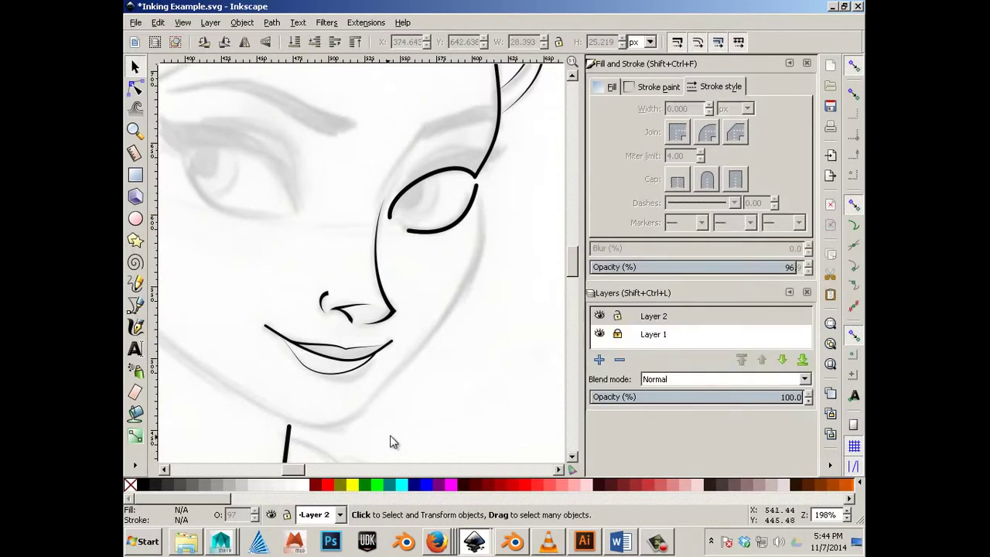
- Pan and scroll the canvas to bring the hair strokes on the left into view
mouse_move(368, 439)
left_mouse_down()
mouse_move(481, 411)
mouse_move(433, 411)
mouse_move(243, 259)
left_mouse_up()
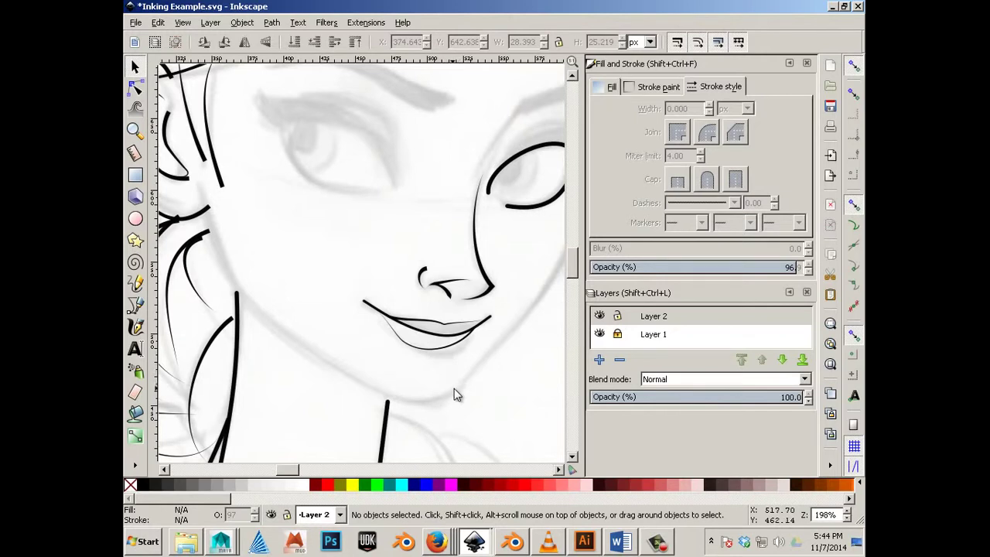
scroll(454, 389, "down", 4)
scroll(456, 390, "up", 4)
scroll(296, 478, "right", 3)
scroll(296, 478, "left", 2)
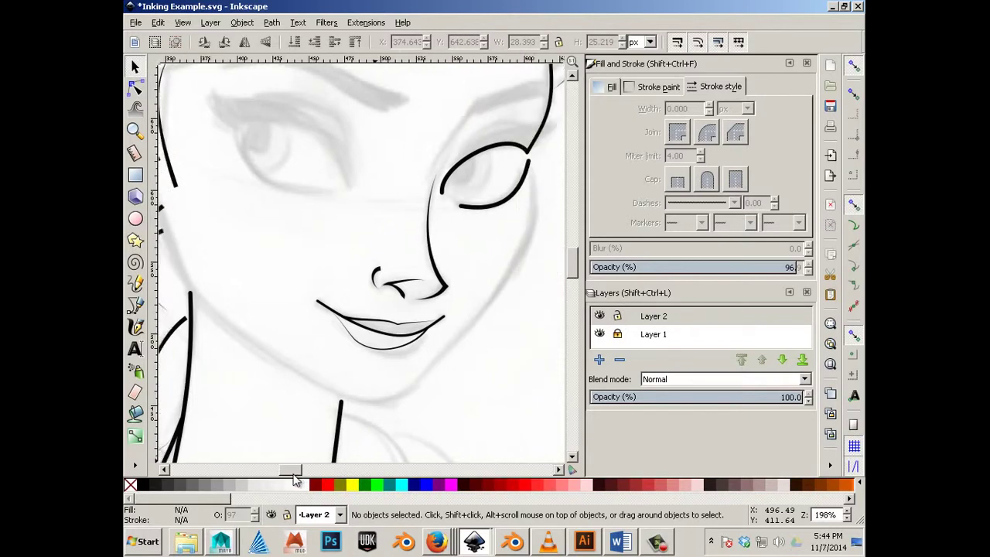
scroll(296, 478, "right", 2)
scroll(295, 479, "left", 3)
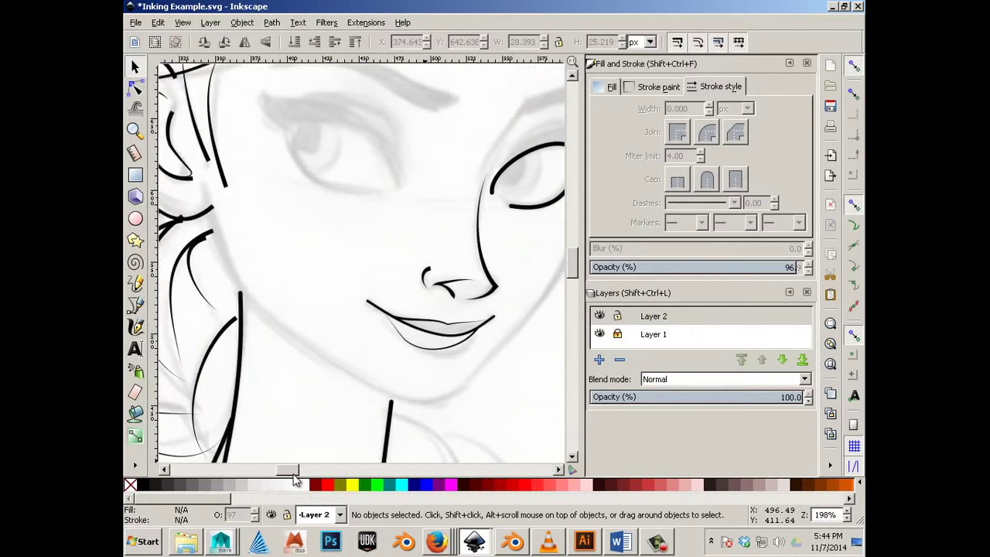
scroll(293, 479, "right", 2)
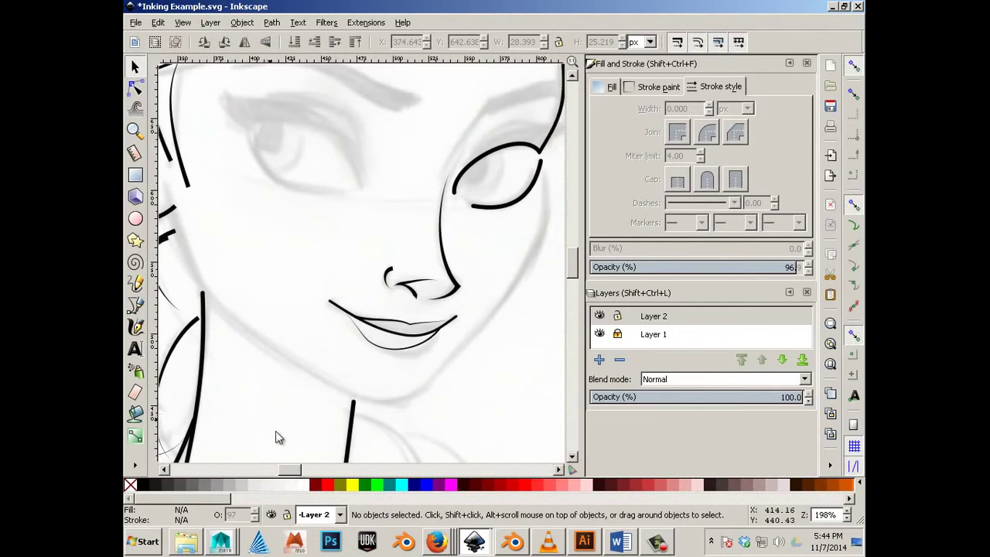
scroll(287, 473, "right", 1)
scroll(288, 473, "right", 2)
scroll(288, 473, "left", 3)
- With Pencil smoothing raised to 58, draw four long tapered strokes downward beside the right eye
left_click(137, 284)
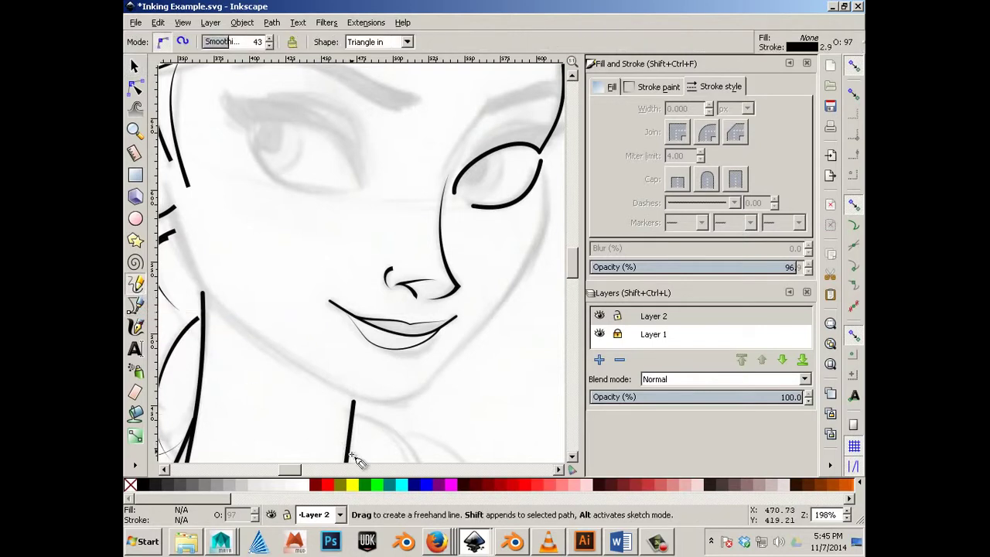
left_click_drag(297, 473, 313, 473)
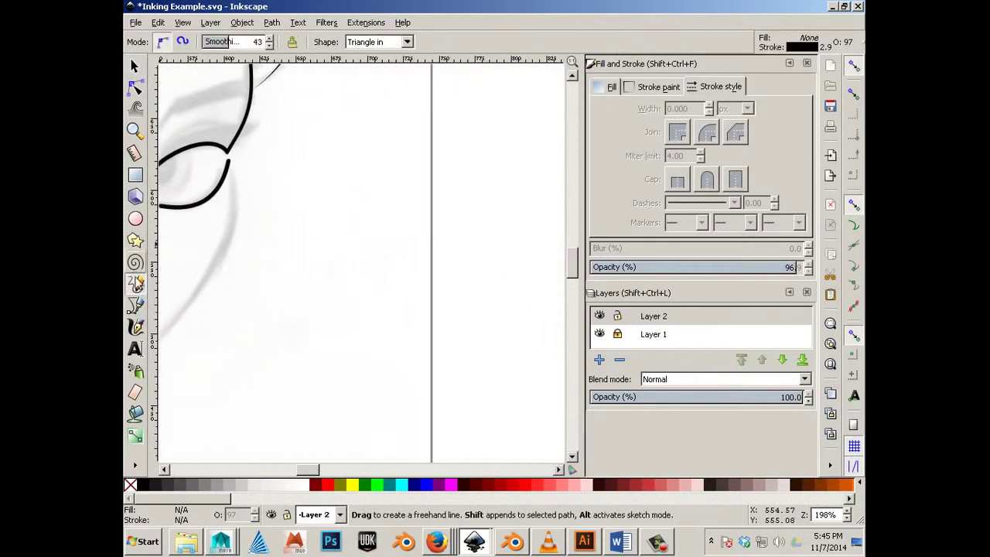
mouse_move(294, 151)
left_mouse_down()
mouse_move(319, 259)
mouse_move(335, 394)
left_mouse_up()
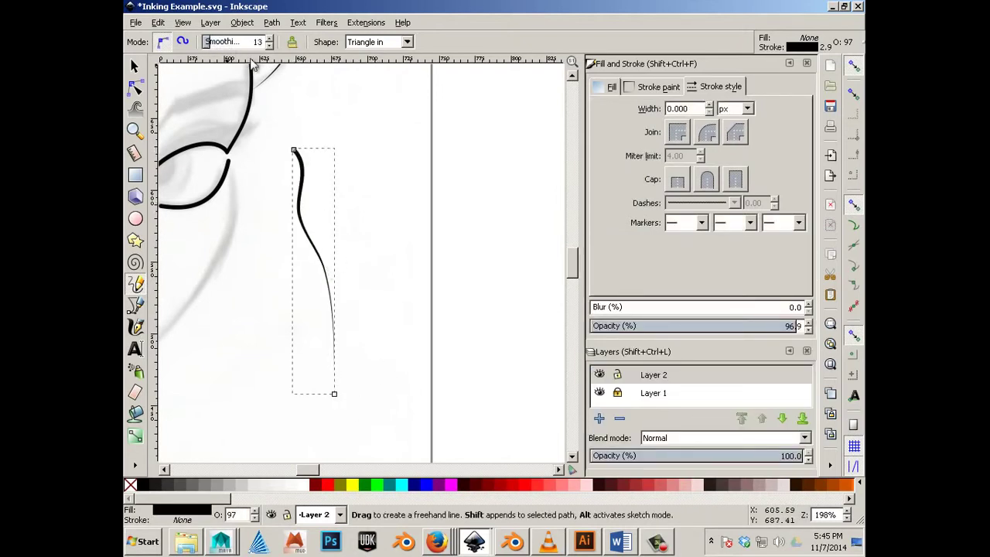
left_click_drag(367, 155, 405, 416)
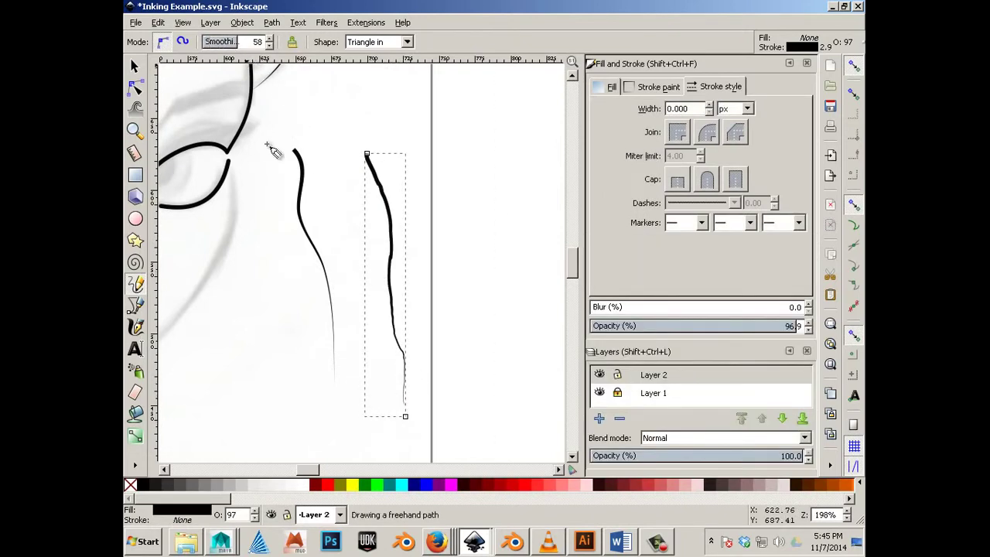
mouse_move(268, 170)
left_mouse_down()
mouse_move(247, 243)
mouse_move(253, 425)
left_mouse_up()
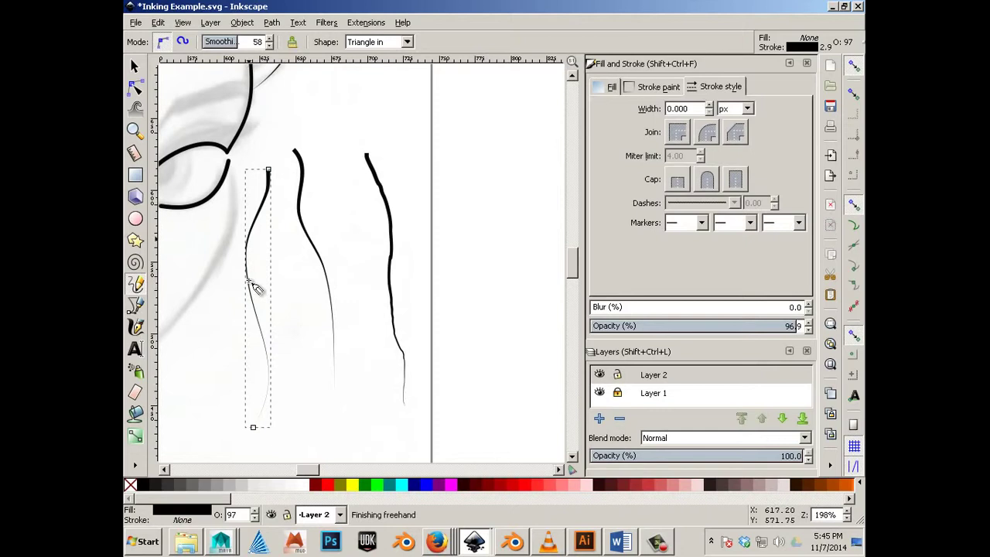
mouse_move(314, 149)
left_mouse_down()
mouse_move(392, 395)
mouse_move(388, 388)
left_mouse_up()
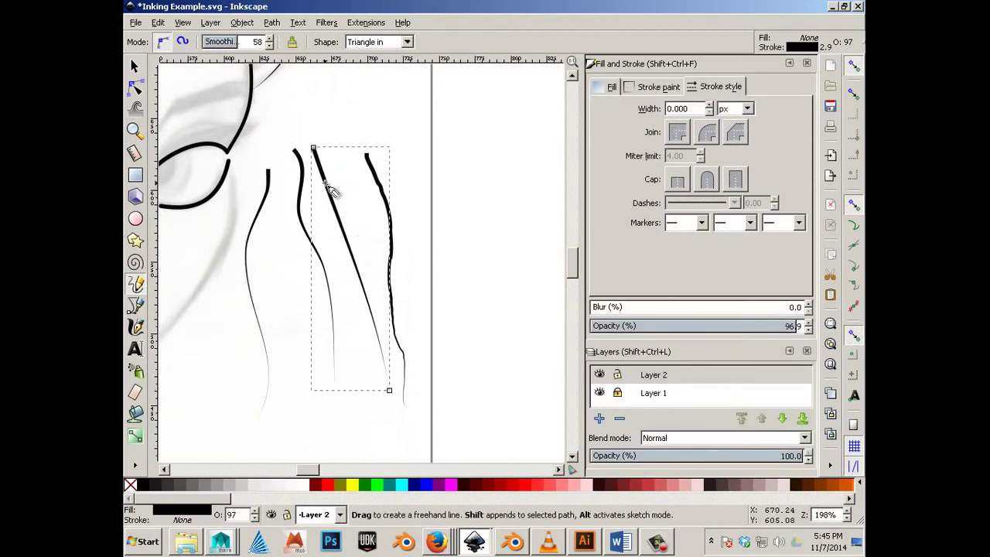
- Thicken and bend the middle and right thin strokes by editing their nodes
left_click(136, 88)
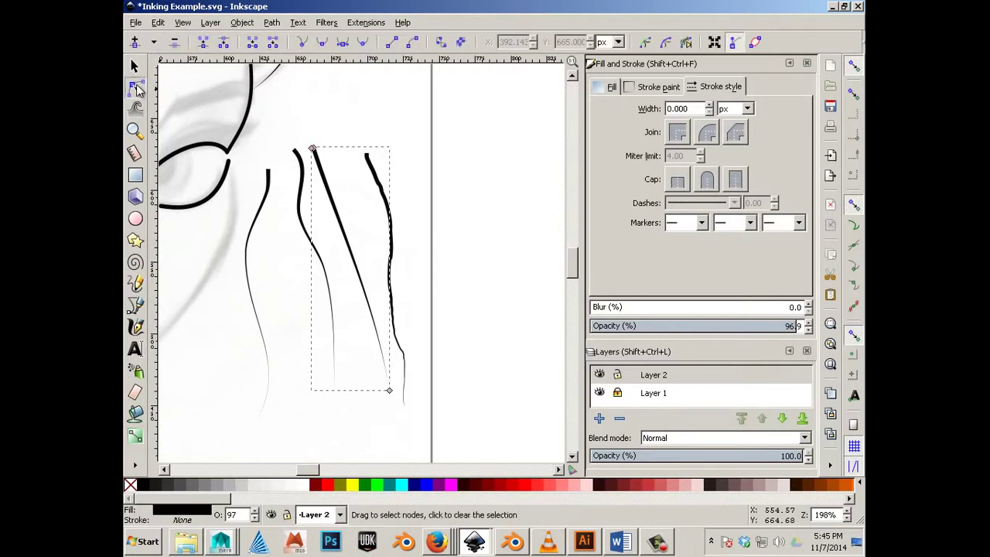
scroll(301, 124, "up", 2)
scroll(309, 123, "down", 3)
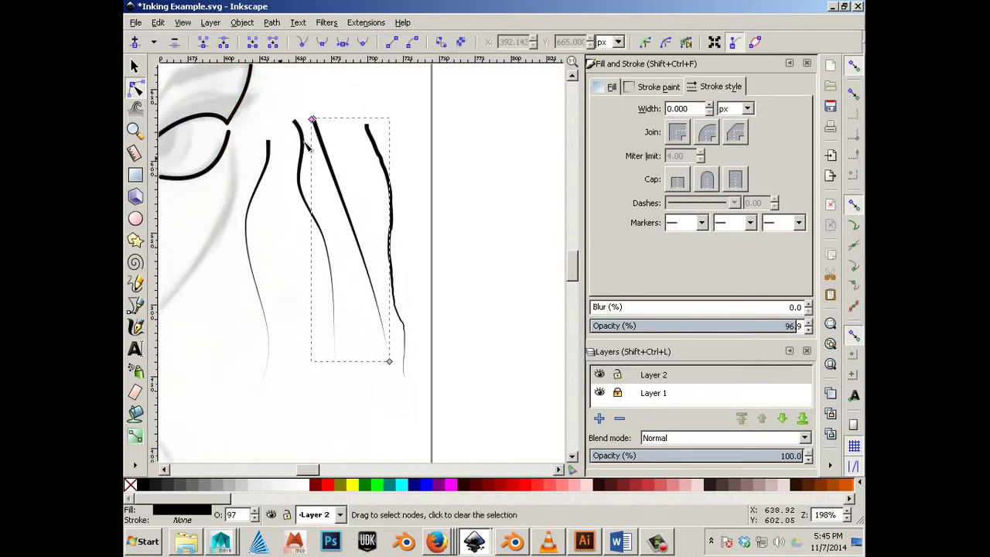
mouse_move(312, 121)
left_mouse_down()
mouse_move(387, 364)
mouse_move(316, 136)
mouse_move(385, 133)
left_mouse_up()
left_click(377, 150)
left_click(318, 216)
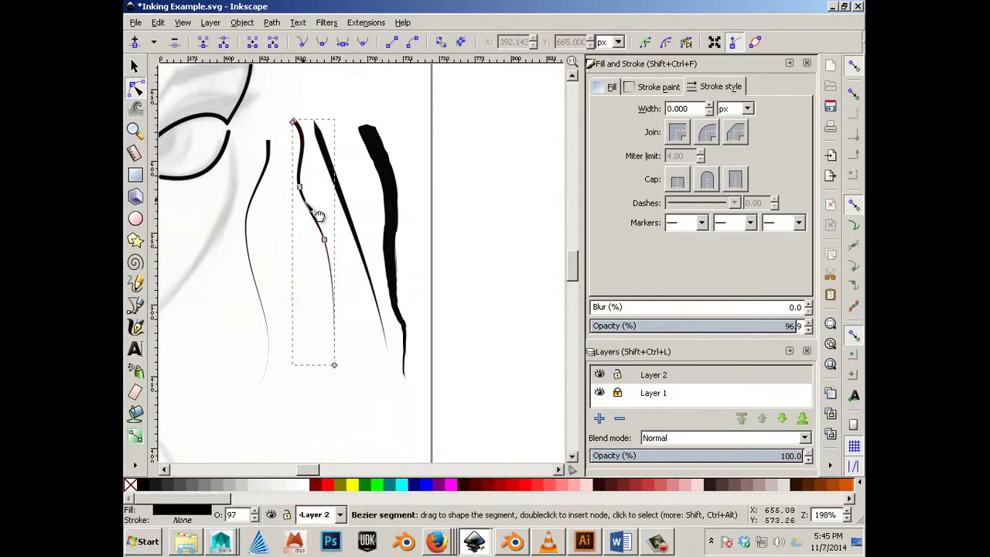
left_click_drag(293, 122, 296, 135)
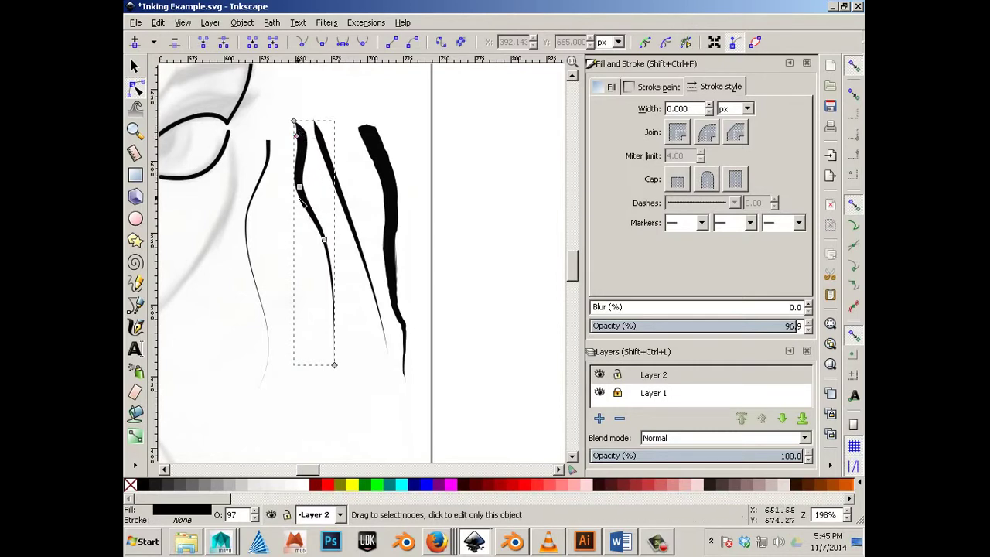
left_click(362, 233)
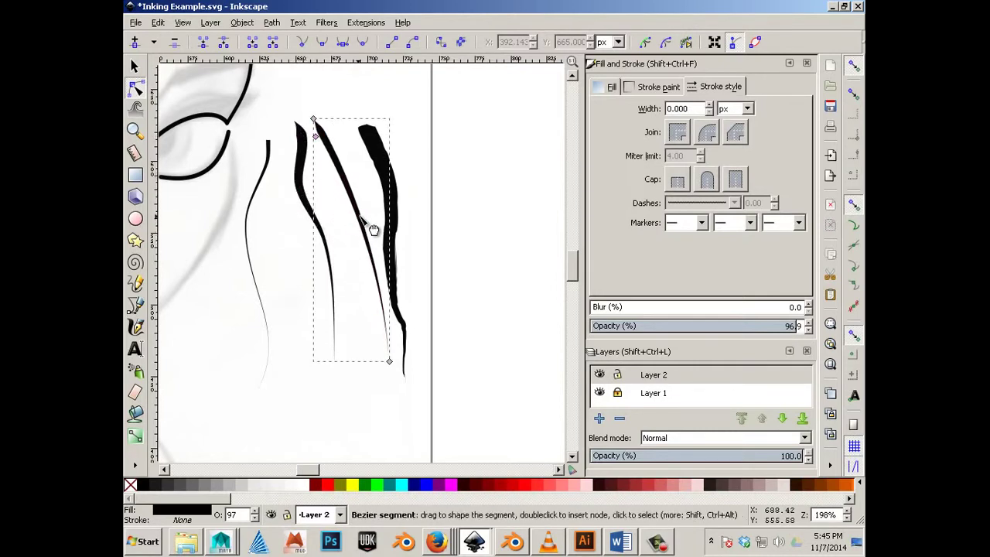
mouse_move(371, 237)
left_mouse_down()
mouse_move(380, 283)
mouse_move(369, 294)
mouse_move(321, 133)
mouse_move(357, 200)
mouse_move(342, 141)
mouse_move(317, 123)
left_mouse_up()
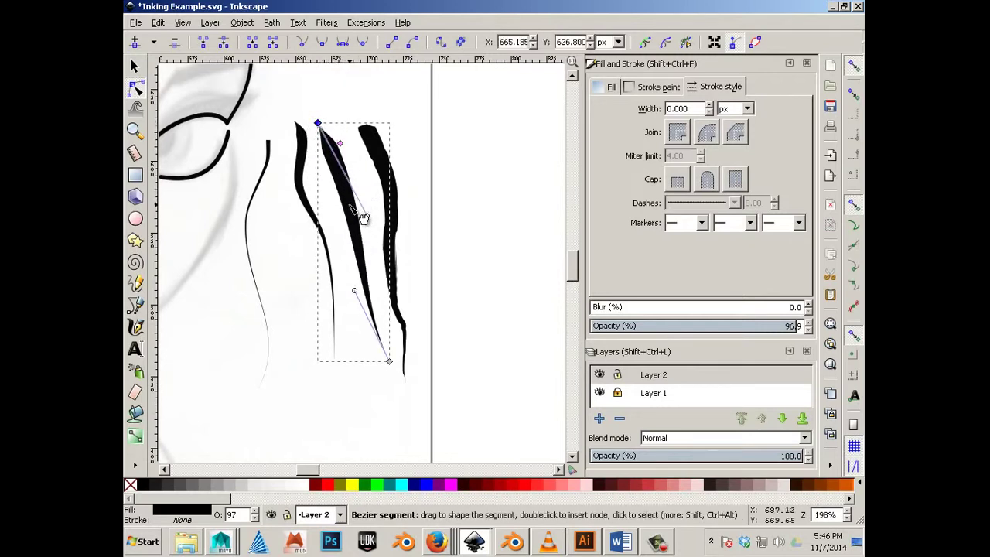
left_click_drag(363, 219, 367, 217)
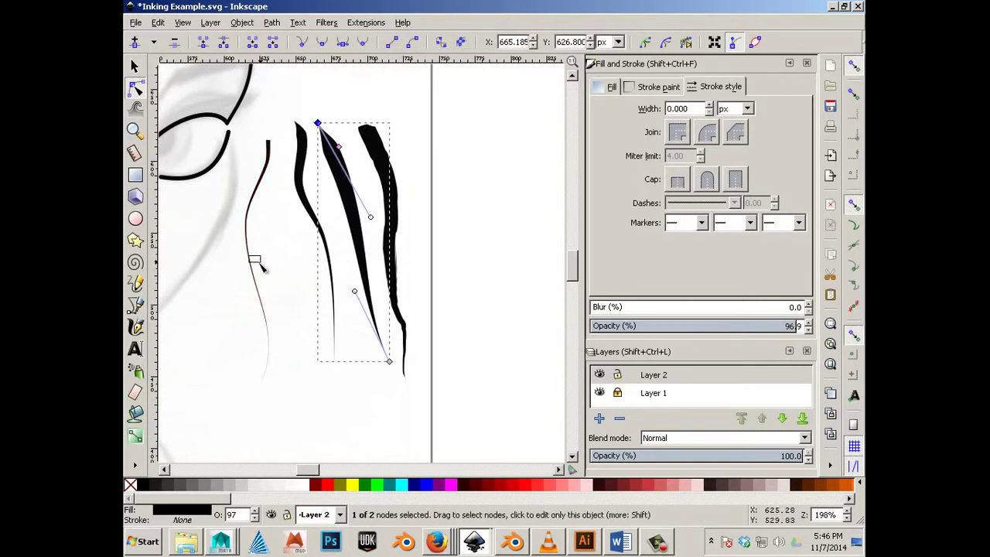
- Bend the thin left stroke's curve and widen it into a thick tapered shape
left_click(256, 279)
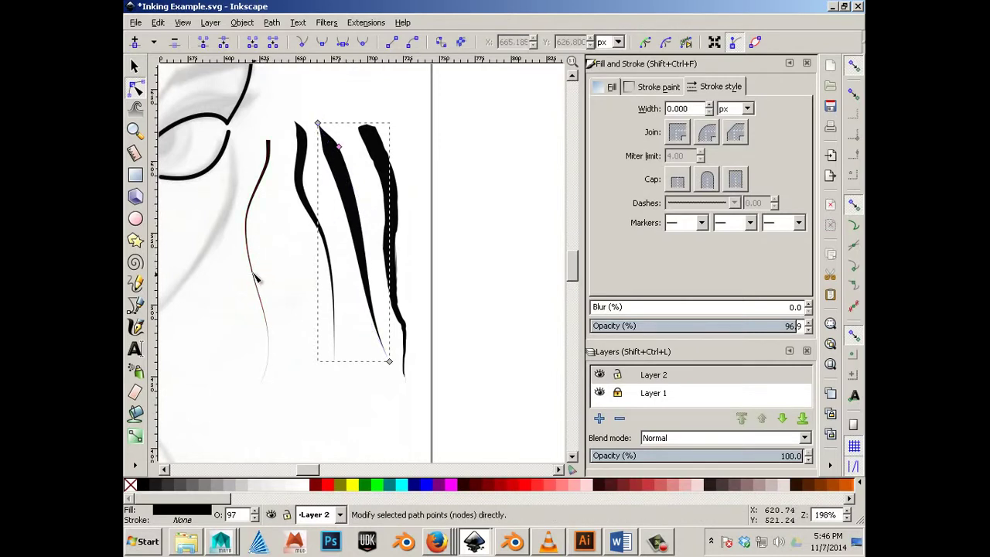
left_click(255, 278)
mouse_move(260, 276)
left_mouse_down()
mouse_move(284, 276)
mouse_move(262, 278)
left_mouse_up()
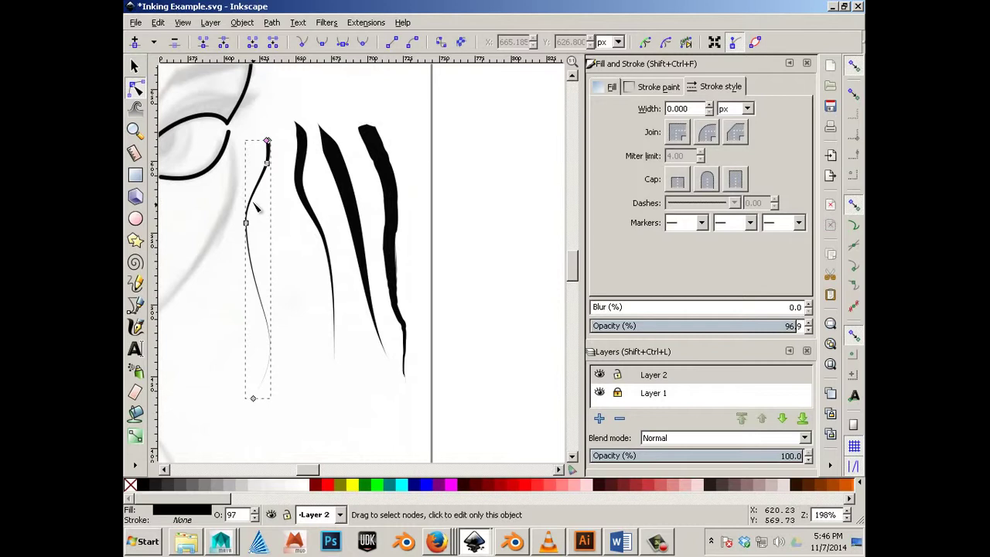
left_click_drag(260, 212, 269, 213)
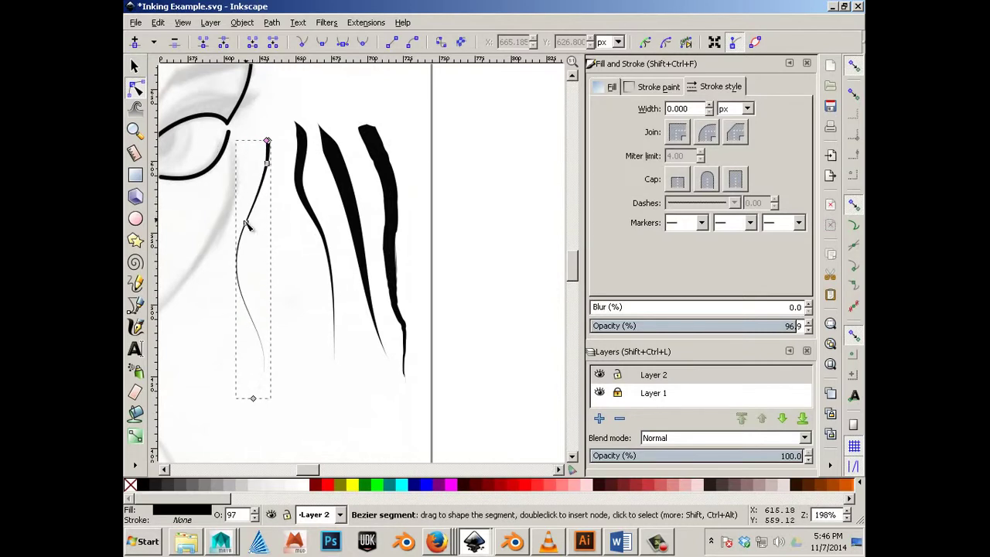
double_click(247, 227)
left_click(175, 44)
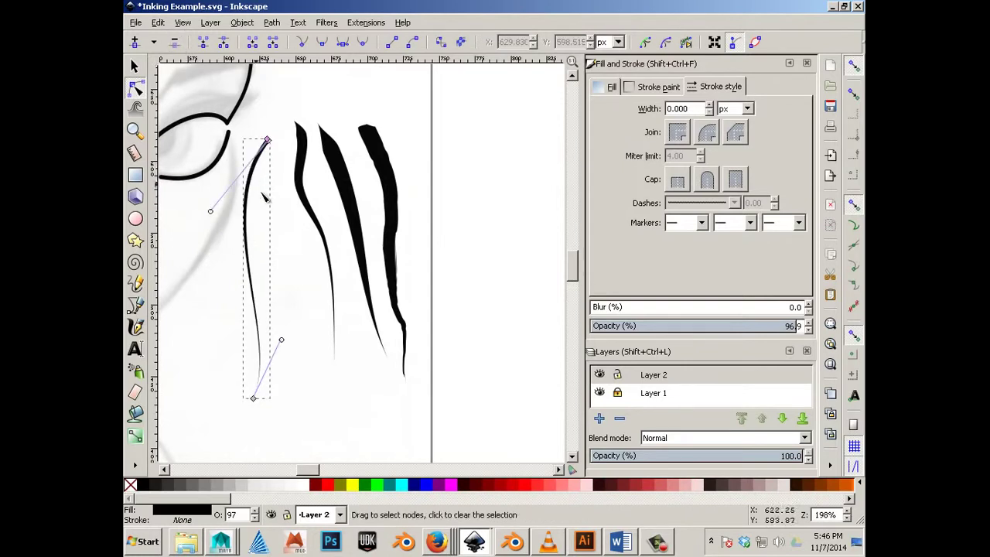
left_click_drag(210, 210, 254, 246)
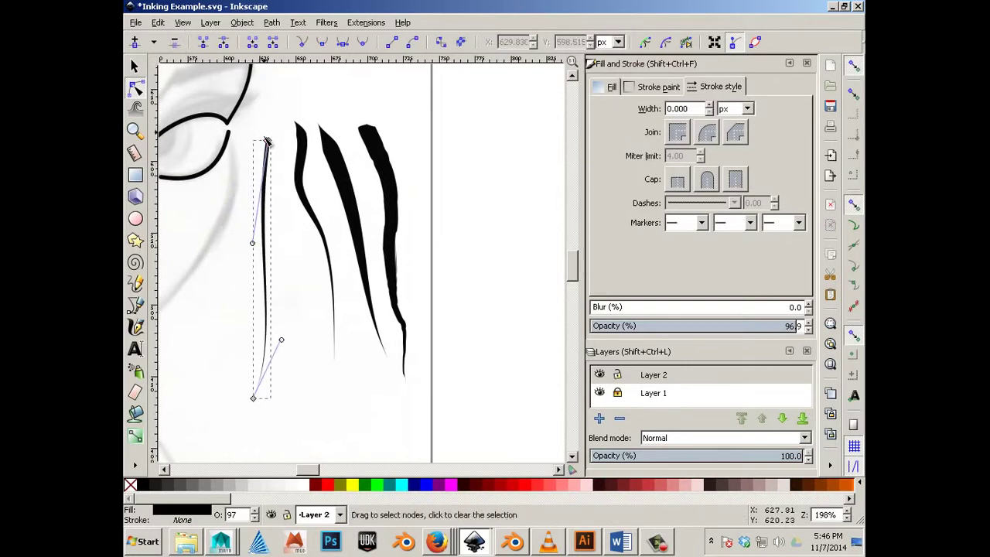
left_click_drag(265, 151, 261, 167)
key("Escape")
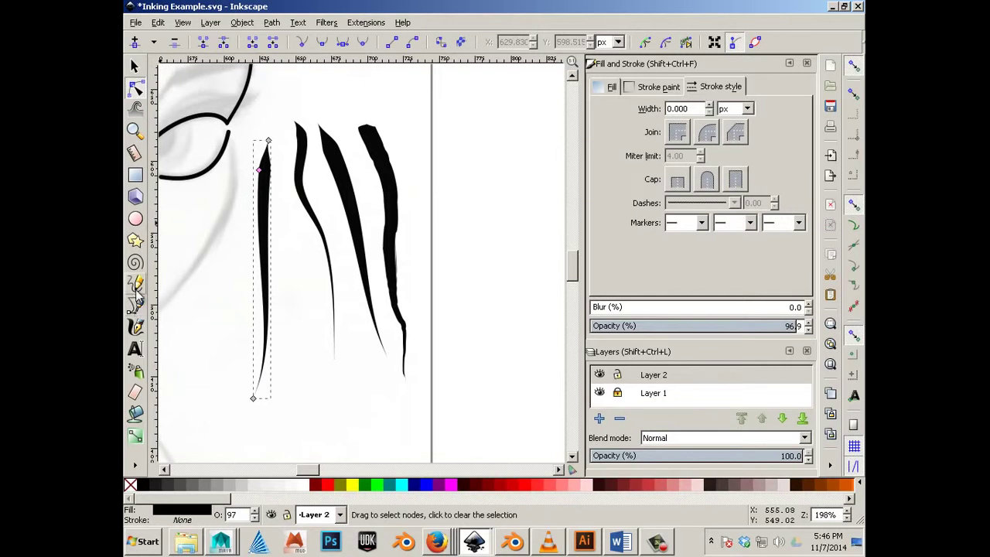
- Delete all four practice lash strokes beside the eye
left_click(133, 68)
mouse_move(447, 430)
left_mouse_down()
mouse_move(400, 396)
mouse_move(239, 131)
left_mouse_up()
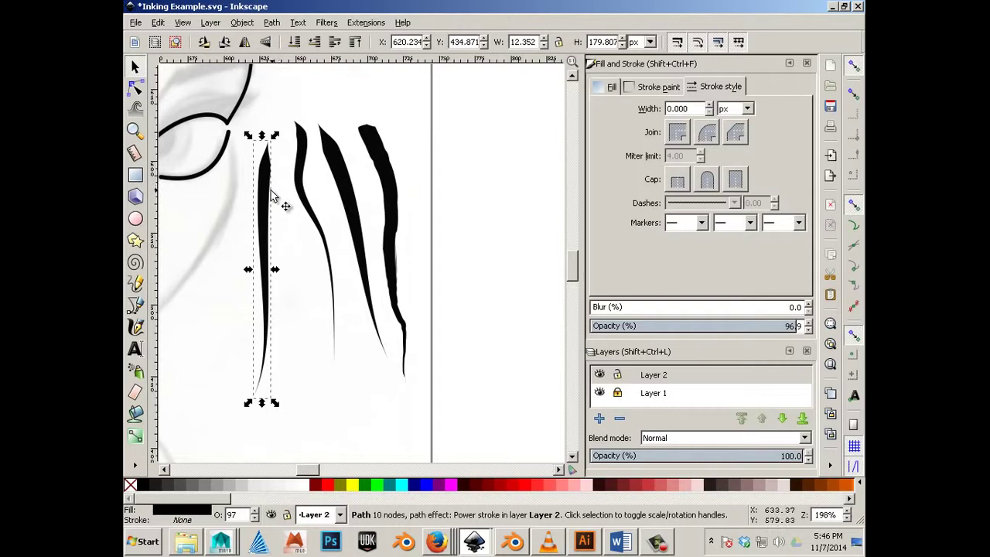
key("Delete")
left_click(308, 174)
key("Delete")
left_click(343, 188)
key("Delete")
left_click(385, 167)
key("Delete")
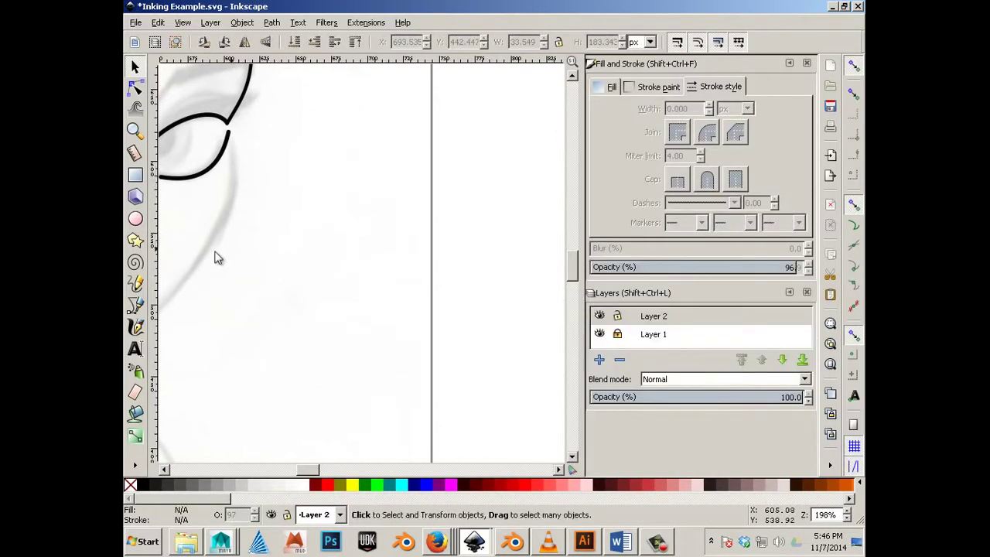
left_click(137, 306)
- Draw a four-point black zigzag line with the Pen tool
left_click(300, 114)
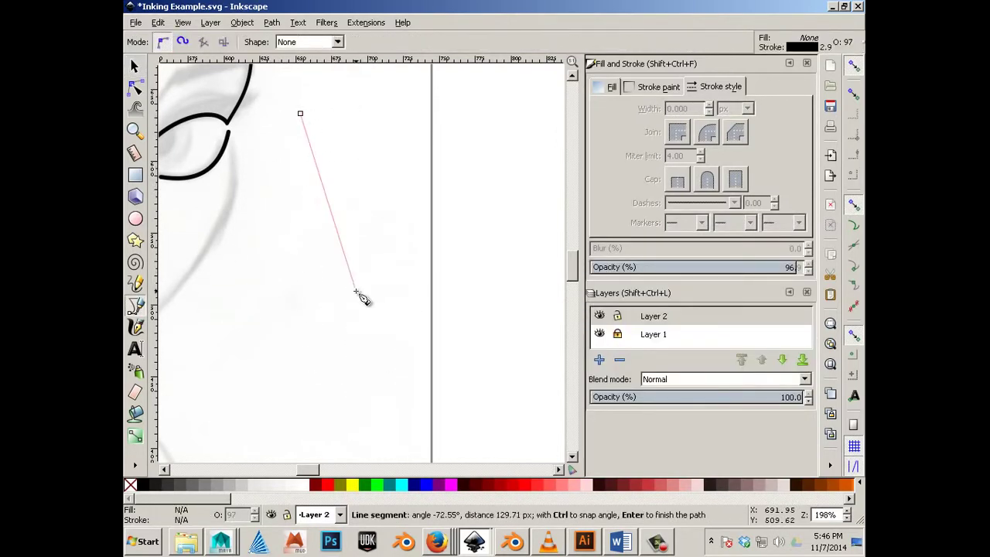
left_click(402, 235)
left_click(282, 400)
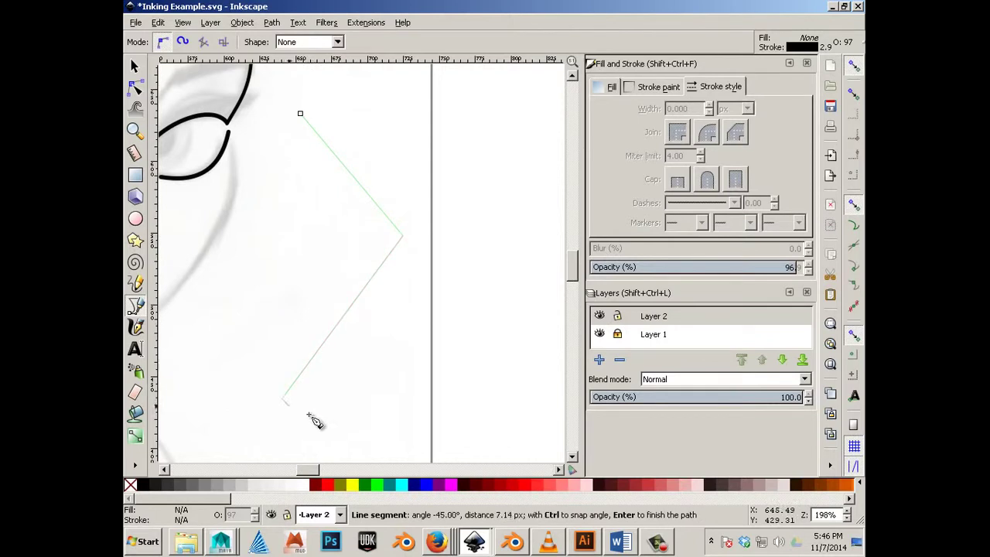
left_click(369, 431)
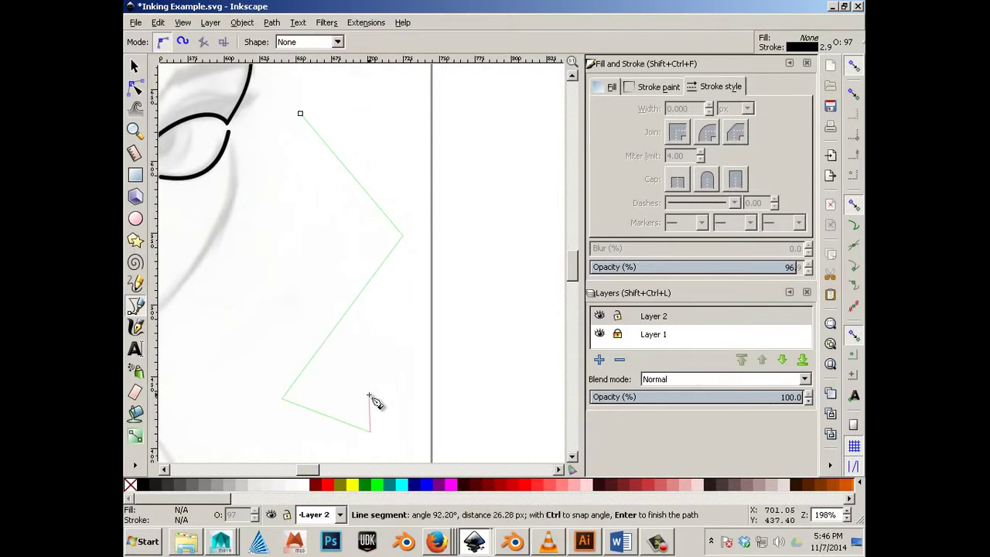
key("Return")
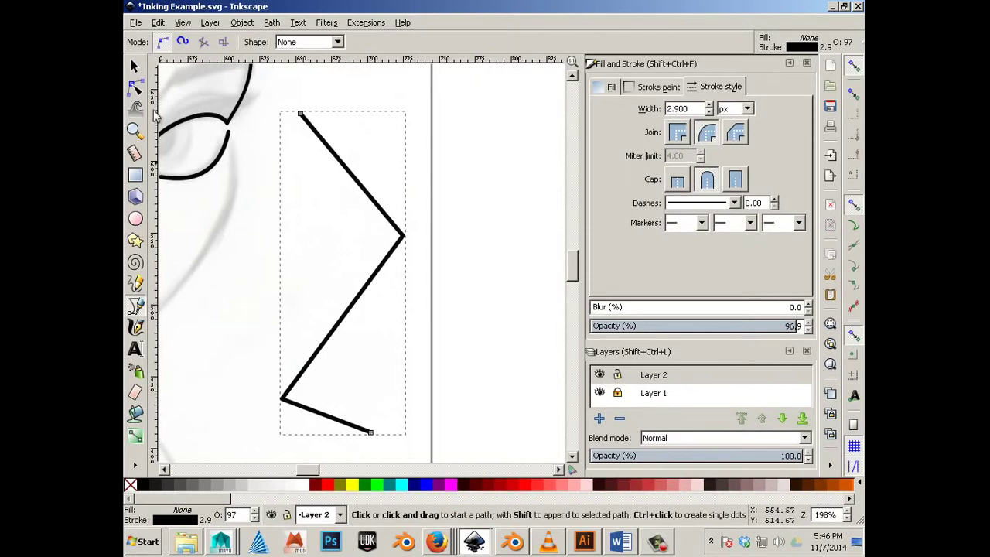
- Curve the zigzag's segments and reposition the lower-left node and its curve handles
left_click(135, 90)
left_click_drag(360, 161, 367, 167)
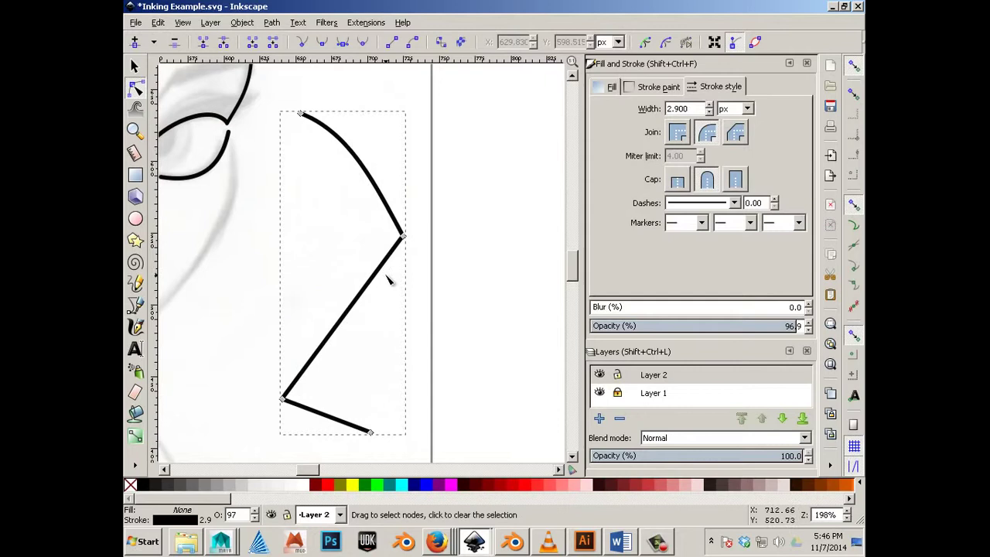
left_click_drag(377, 270, 397, 311)
left_click_drag(343, 367, 317, 433)
left_click(292, 399)
left_click_drag(292, 399, 306, 368)
left_click_drag(337, 300, 312, 290)
left_click_drag(326, 411, 305, 416)
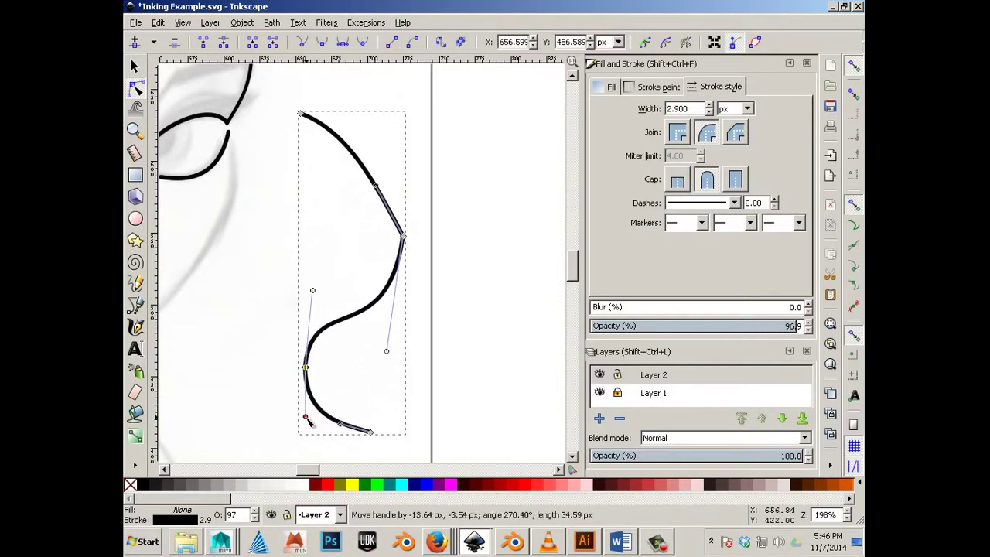
left_click(367, 364)
- Make the right corner node smooth, delete the middle node, and refine the S-curve
left_click(395, 237)
left_click_drag(395, 237, 389, 230)
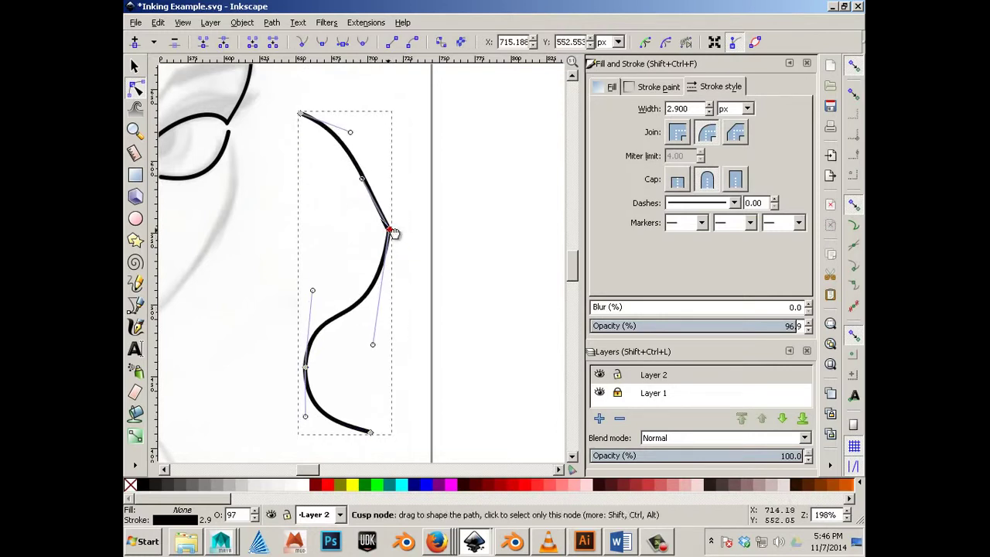
left_click(322, 42)
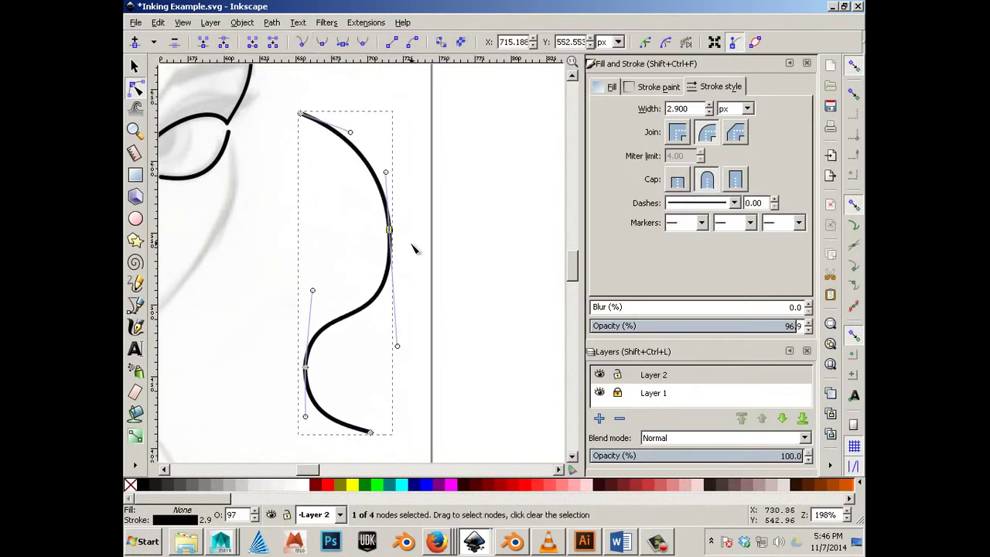
mouse_move(386, 173)
left_mouse_down()
mouse_move(402, 178)
mouse_move(393, 175)
left_mouse_up()
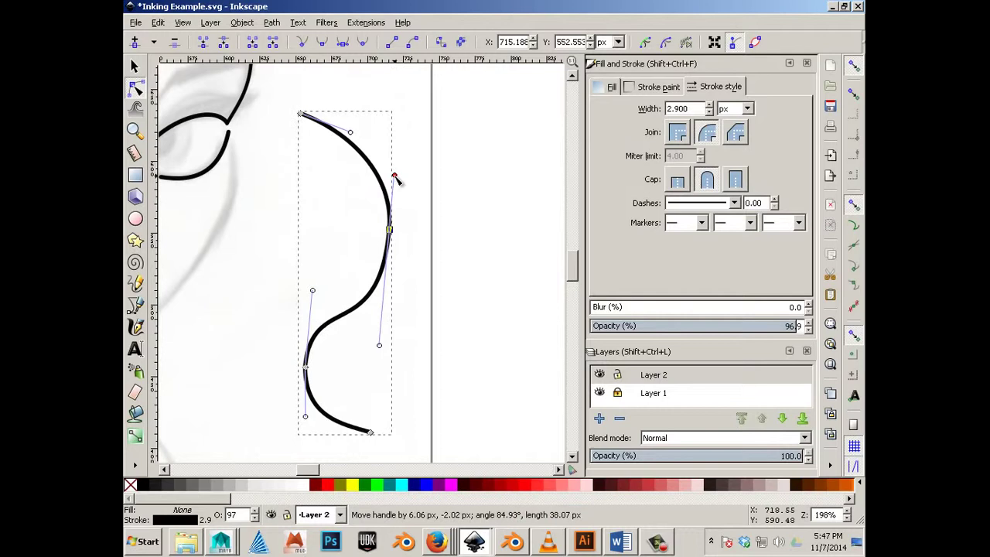
left_click_drag(389, 230, 401, 255)
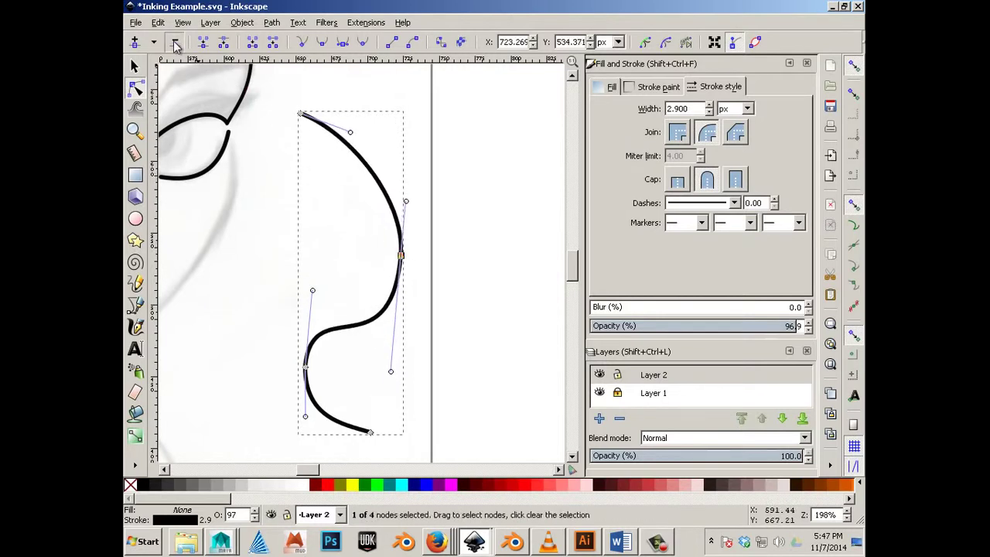
key("Delete")
left_click_drag(380, 309, 366, 292)
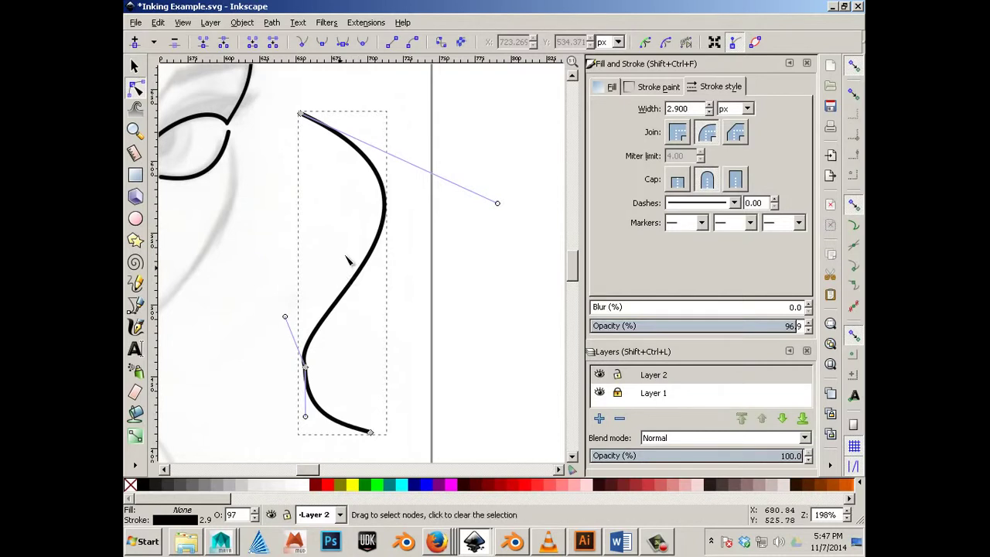
- Raise the S-curve's stroke width to 13.1 px, then bring it back down to 9.7 px
left_click(710, 106)
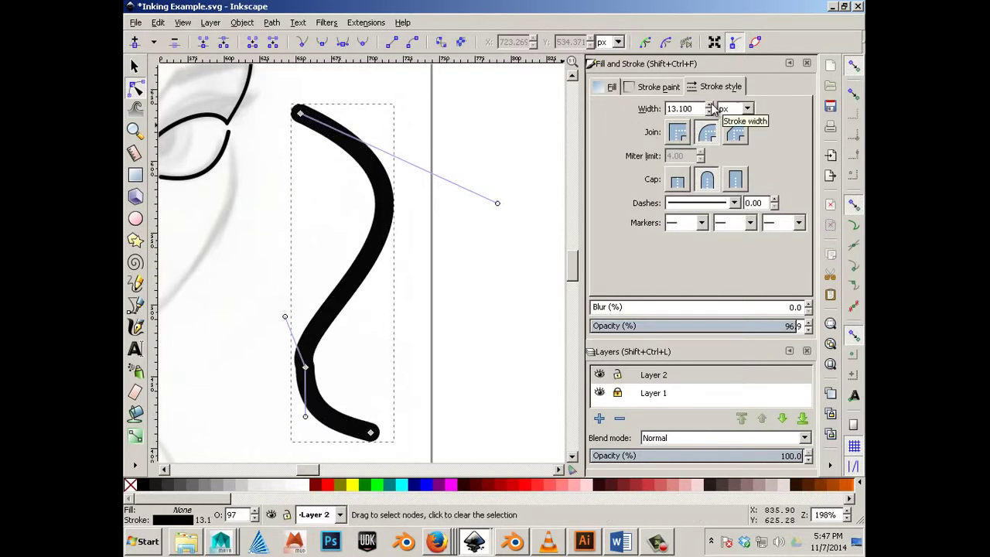
left_click(709, 113)
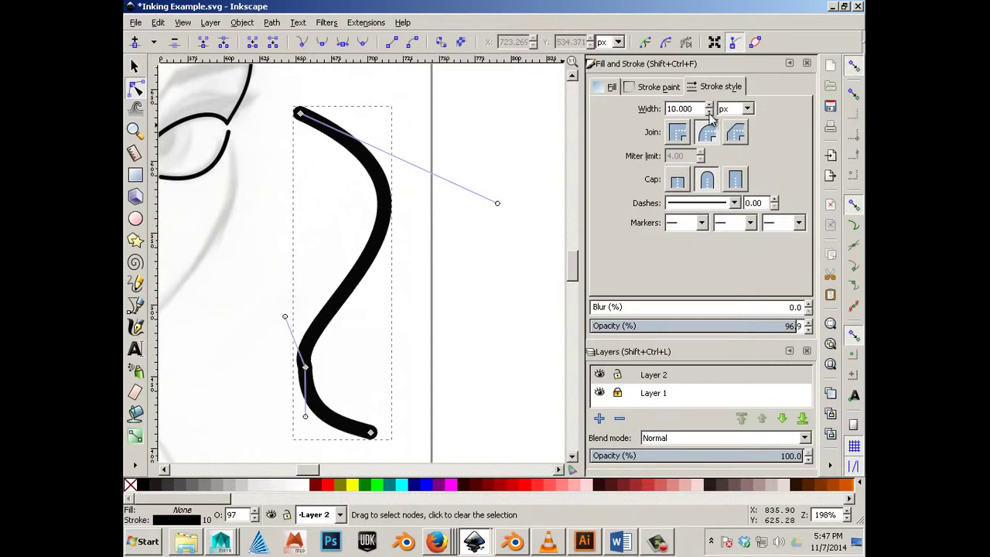
left_click(158, 23)
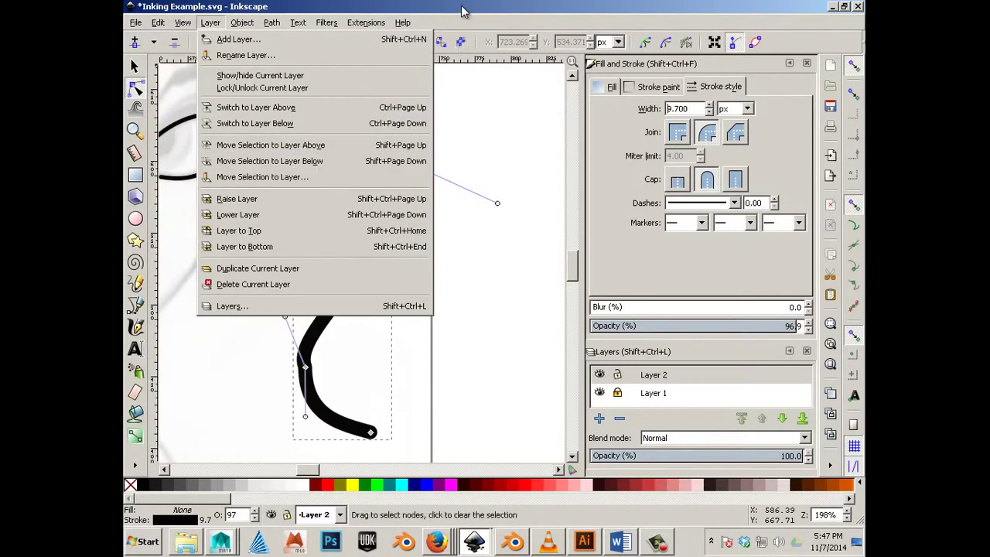
left_click(444, 27)
double_click(136, 305)
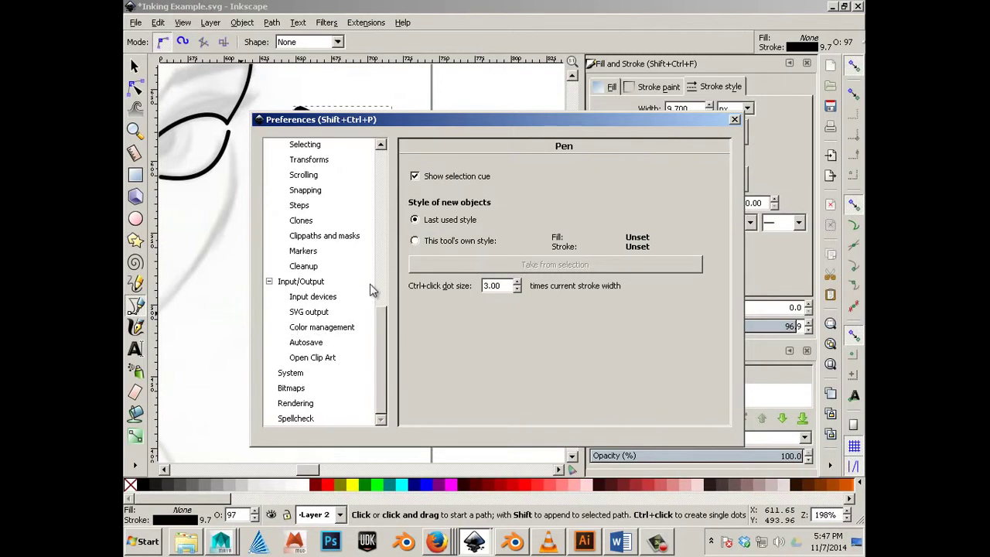
scroll(382, 308, "up", 10)
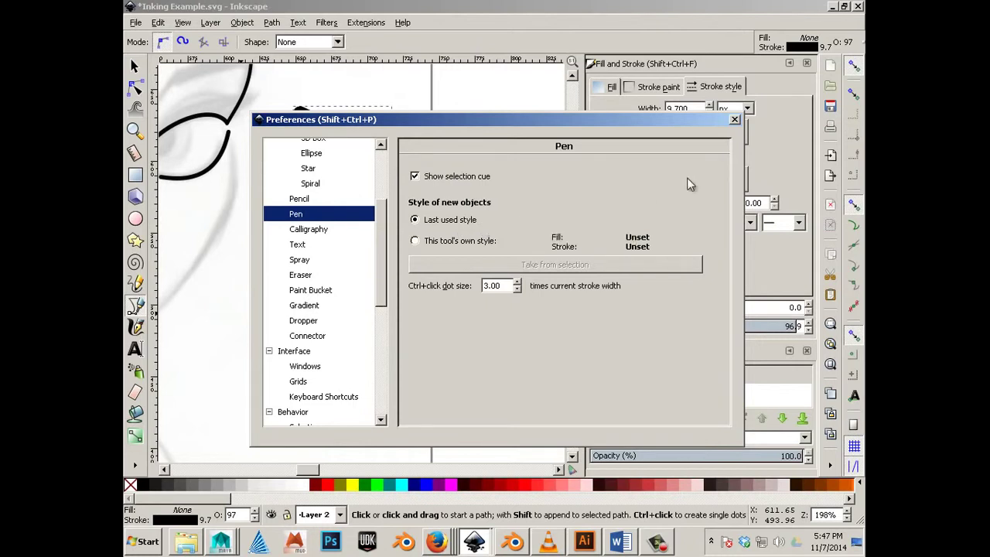
left_click(736, 121)
- Delete the practice S-curve, pan back to the face, and select the cheek line beside the eye
left_click(133, 66)
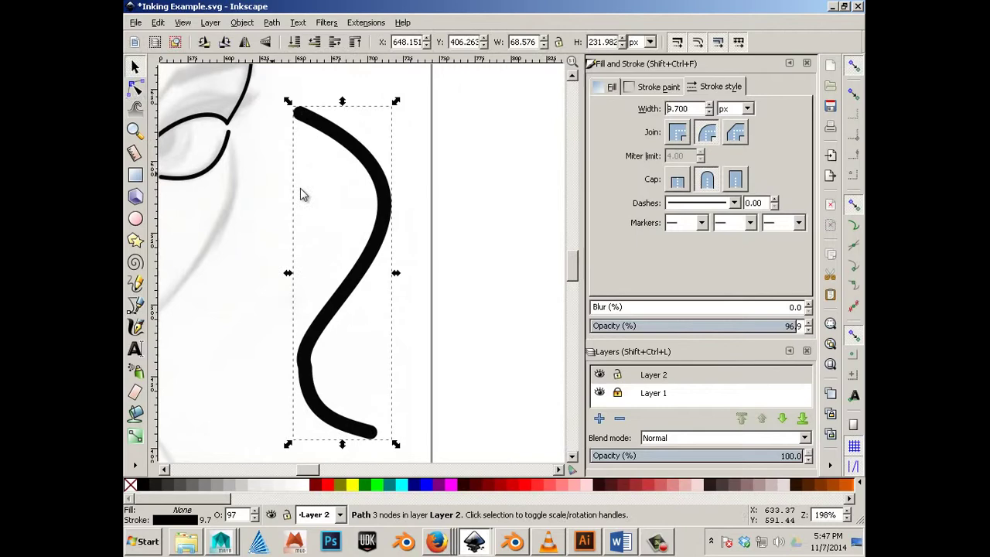
left_click(379, 199)
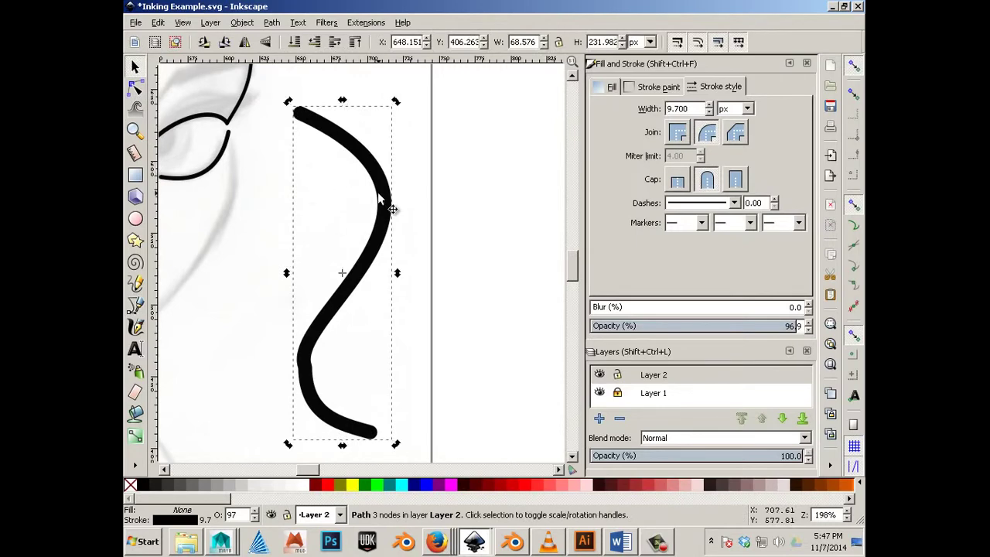
key("Delete")
key("space")
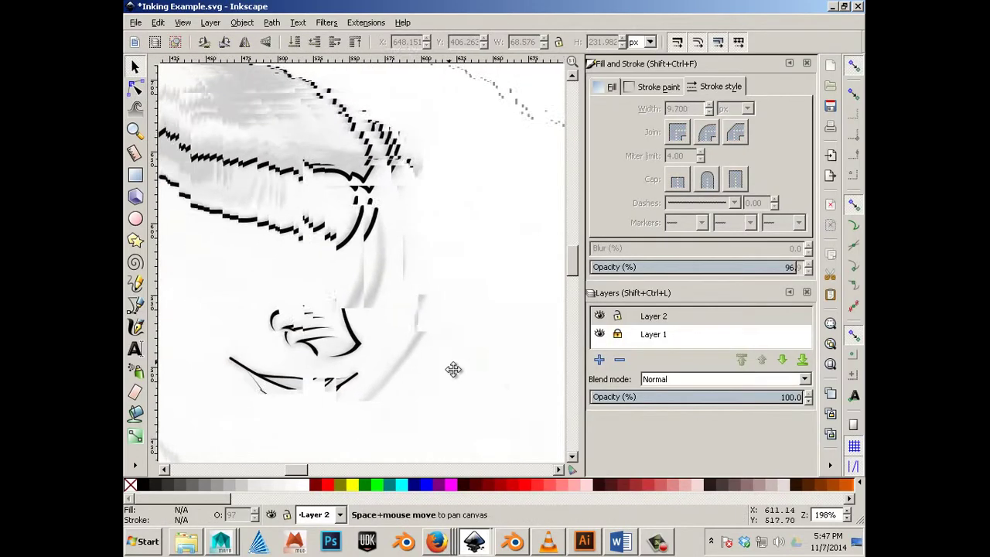
key("space")
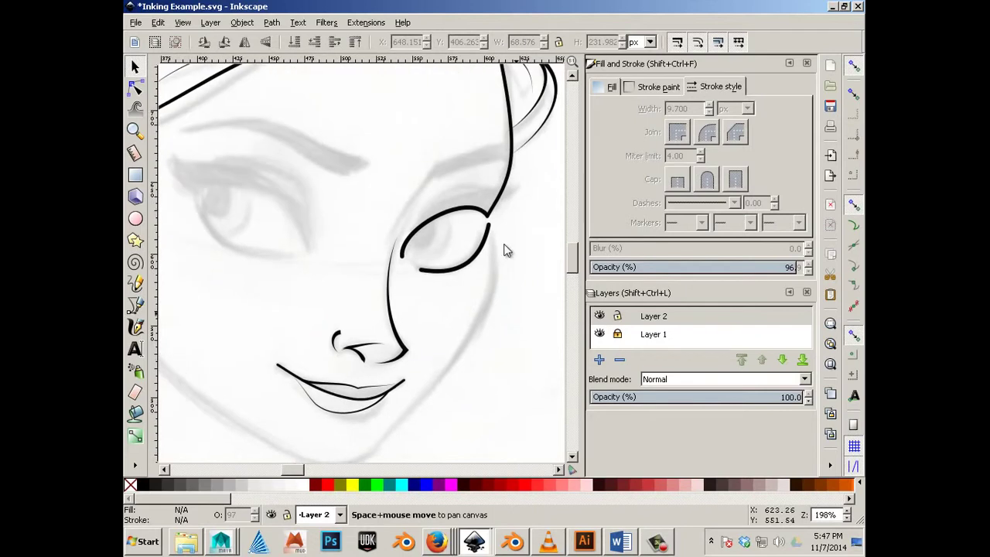
left_click(508, 184)
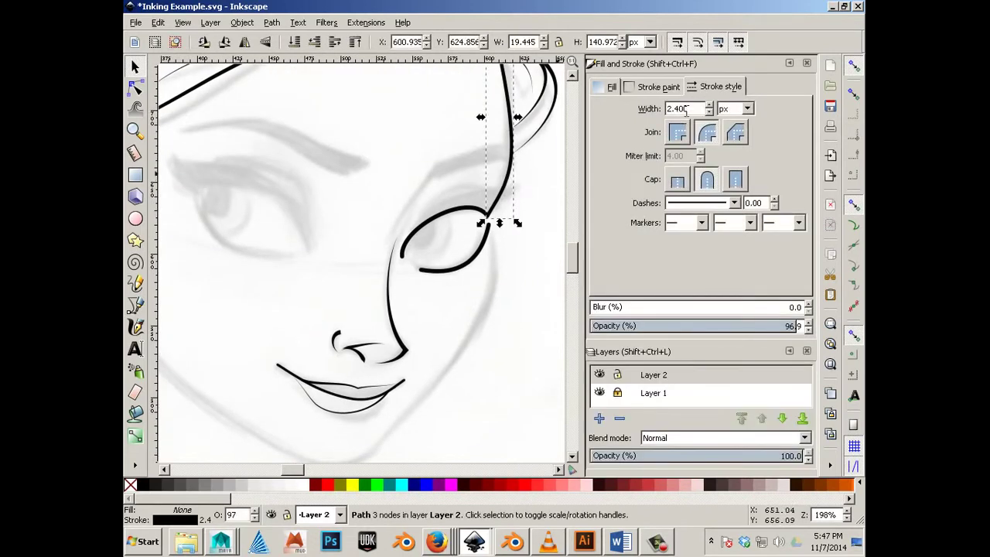
left_click(135, 306)
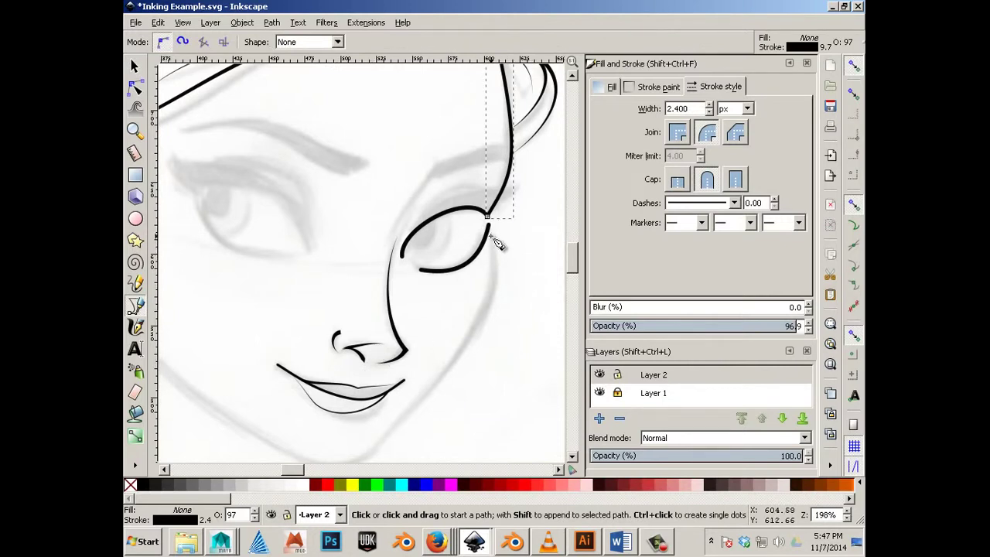
- Trace a jawline path from the right cheek, around the chin, up to the left cheek
mouse_move(490, 236)
left_mouse_down()
mouse_move(499, 314)
mouse_move(487, 336)
mouse_move(501, 324)
mouse_move(498, 298)
left_mouse_up()
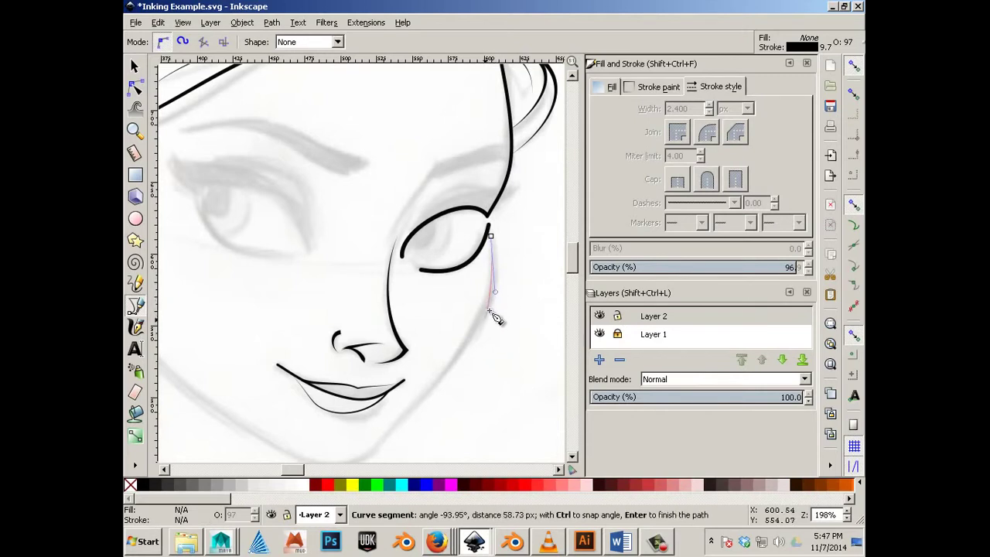
left_click(358, 458)
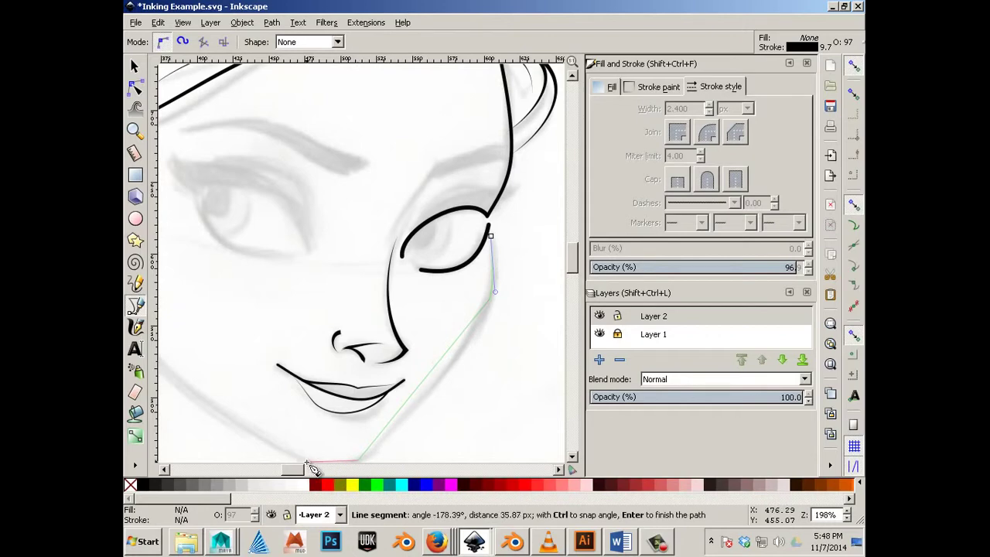
left_click(269, 469)
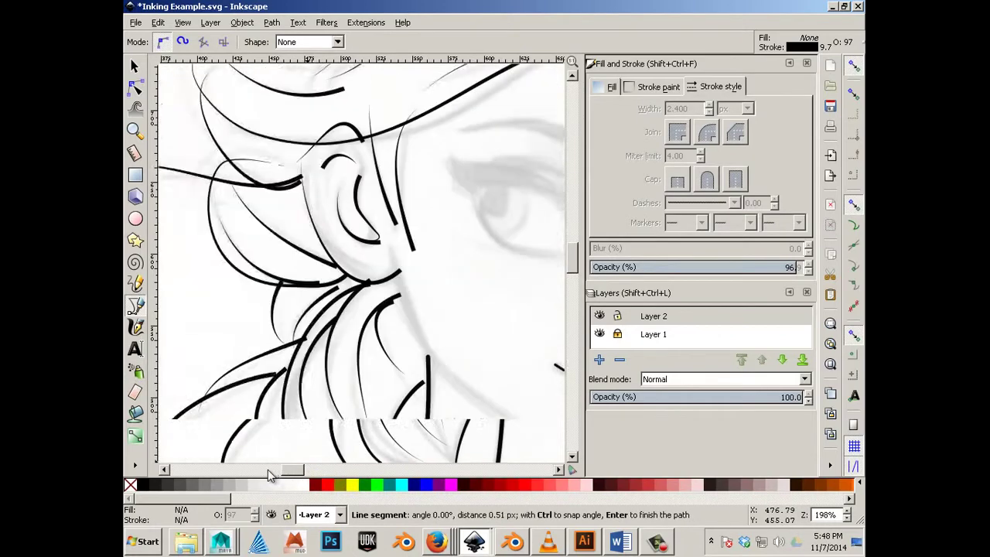
left_click_drag(292, 469, 289, 470)
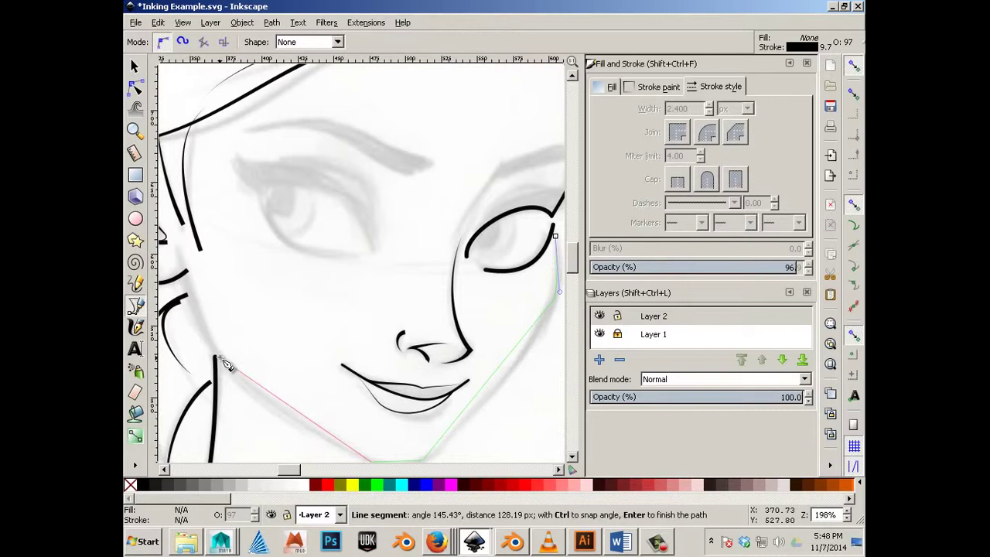
left_click(217, 358)
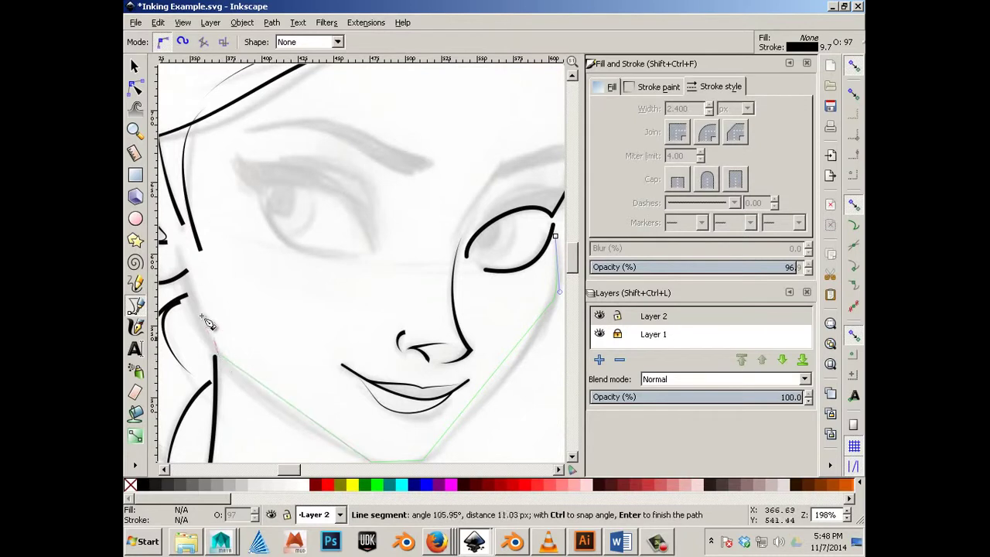
double_click(178, 252)
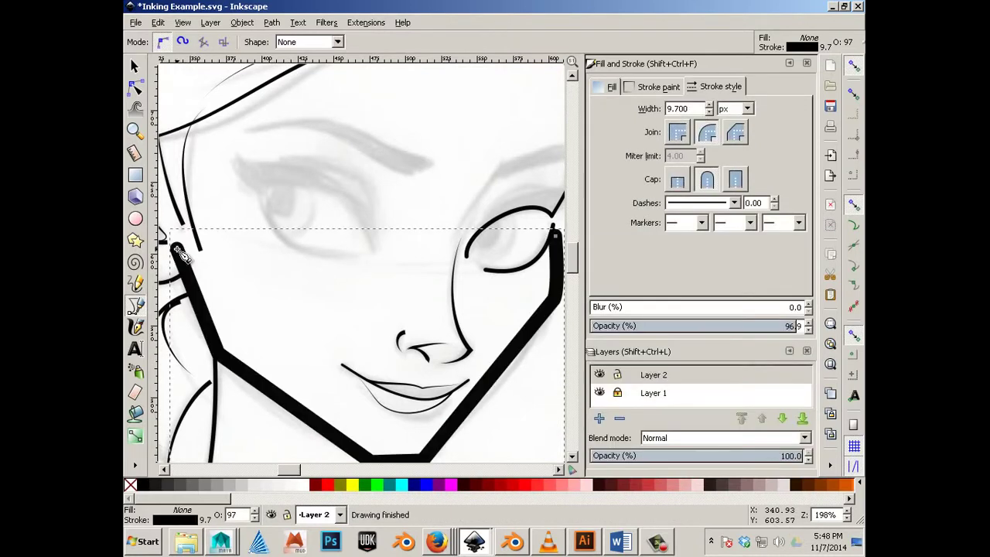
- Set the jaw path's stroke width to 2.4 px
left_click(134, 67)
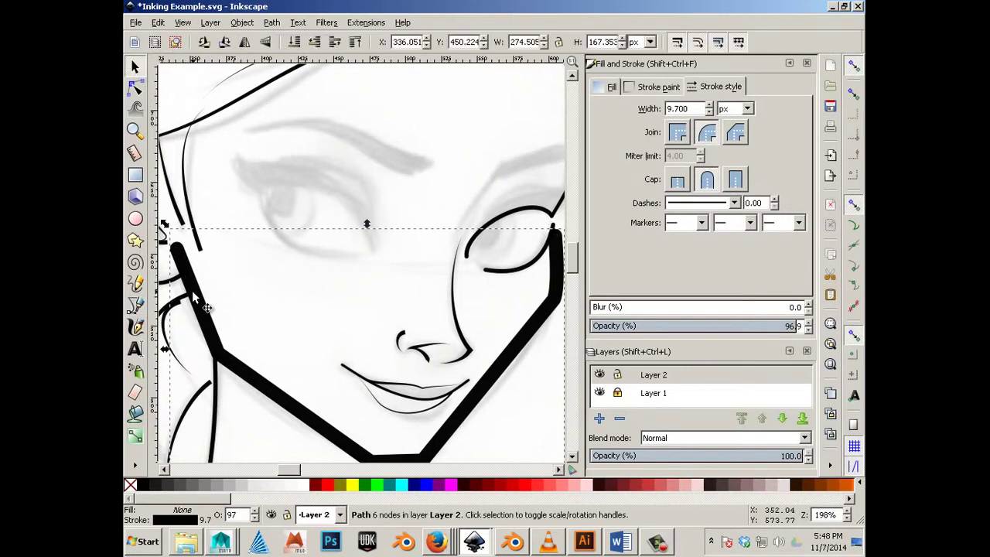
left_click(709, 112)
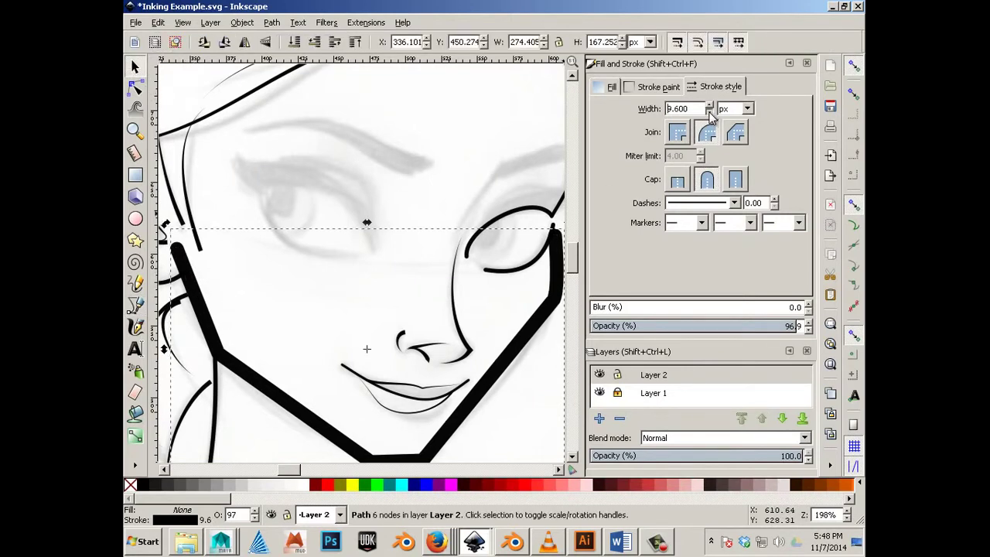
right_click(709, 112)
left_click(709, 105)
left_click(709, 105)
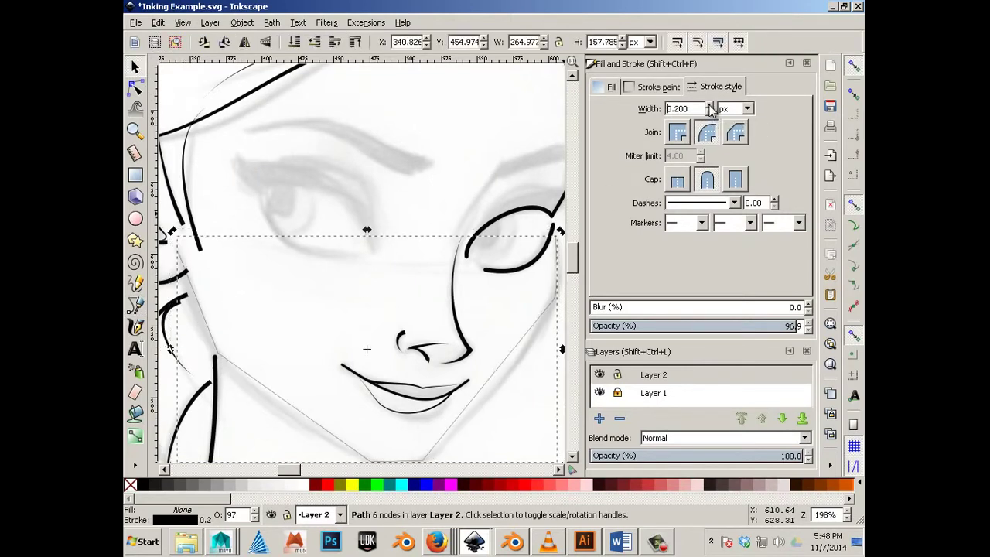
left_click(709, 105)
left_click(709, 105)
left_click(709, 105)
left_click(709, 105)
left_click(709, 106)
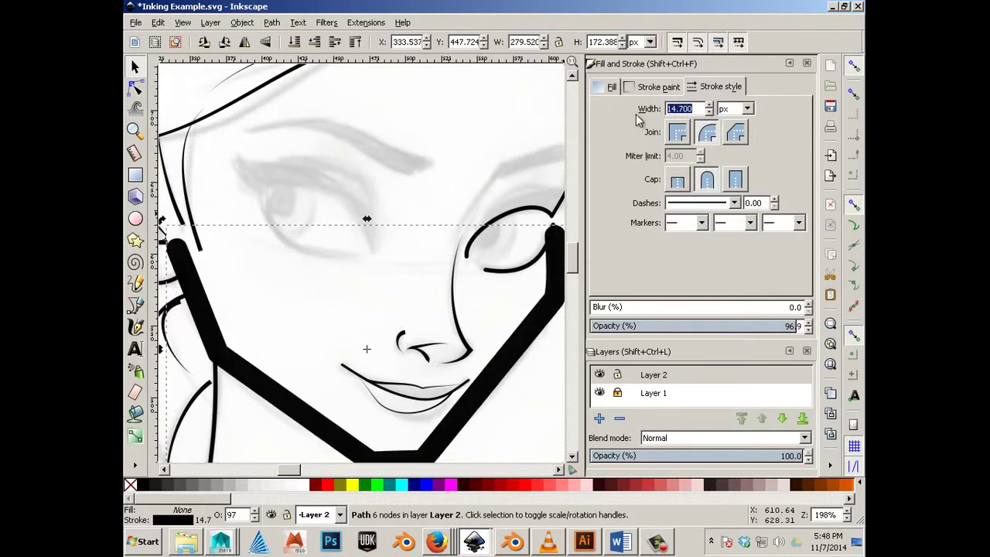
type("2.4")
key("Return")
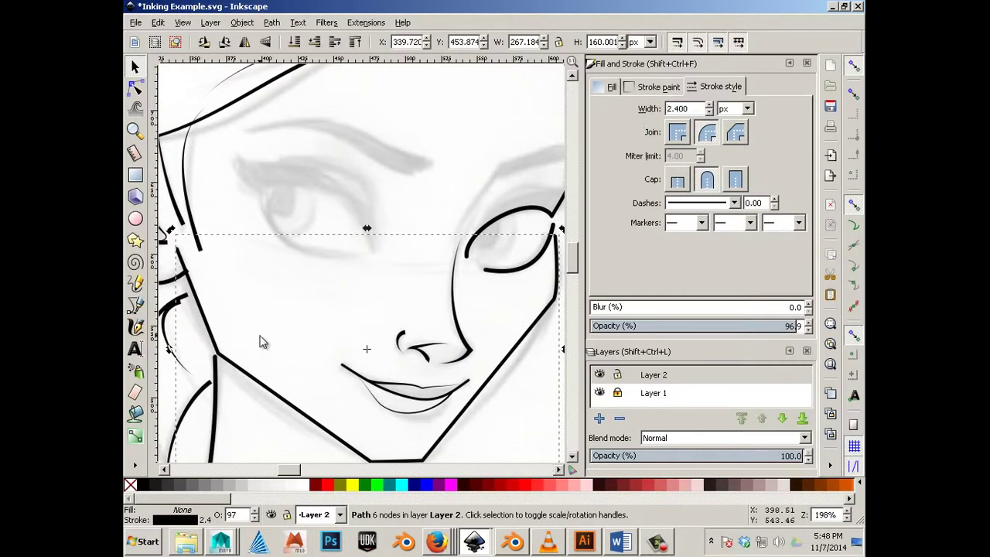
- Curve the right jaw segment outward and make the jaw point smooth with adjusted handles
left_click(135, 89)
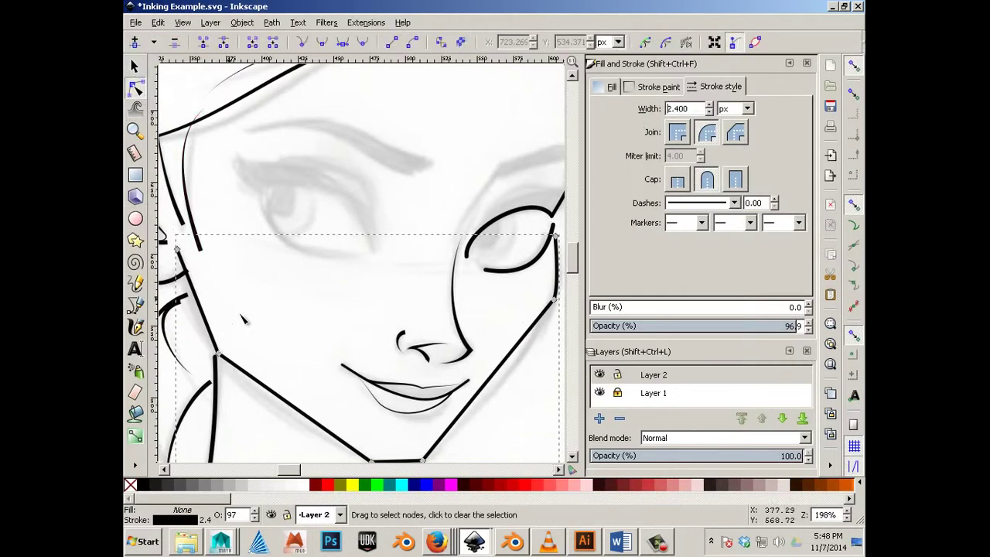
left_click(219, 356)
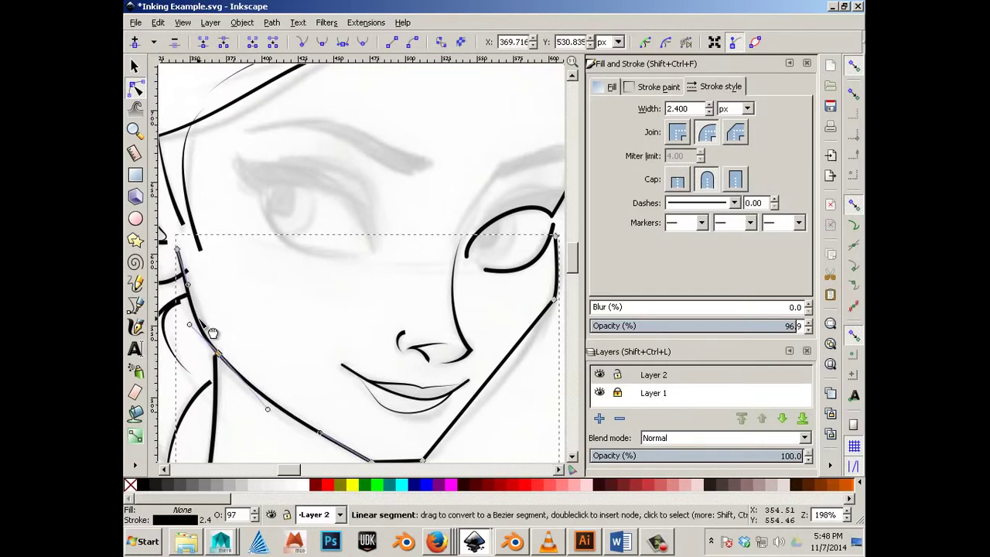
scroll(417, 409, "down", 2)
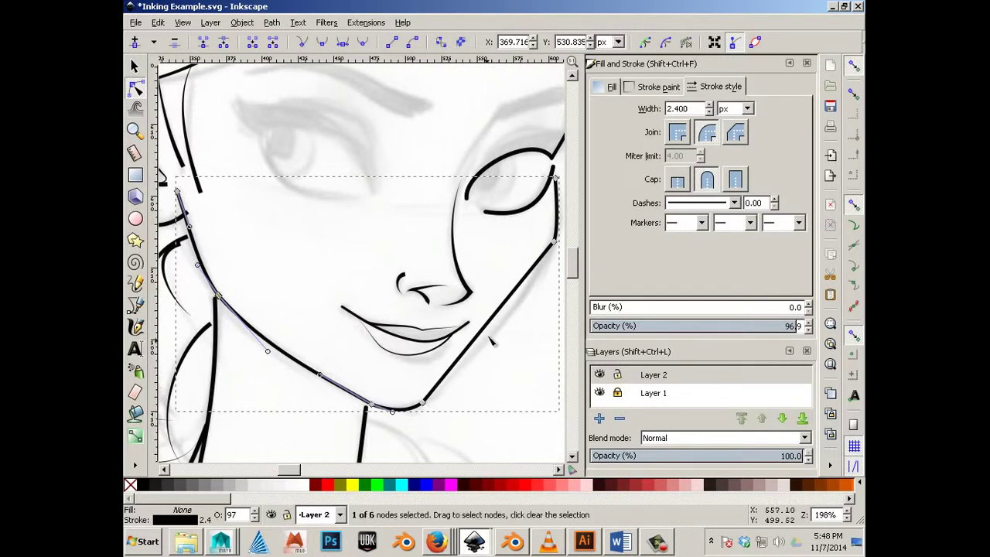
left_click_drag(498, 338, 508, 344)
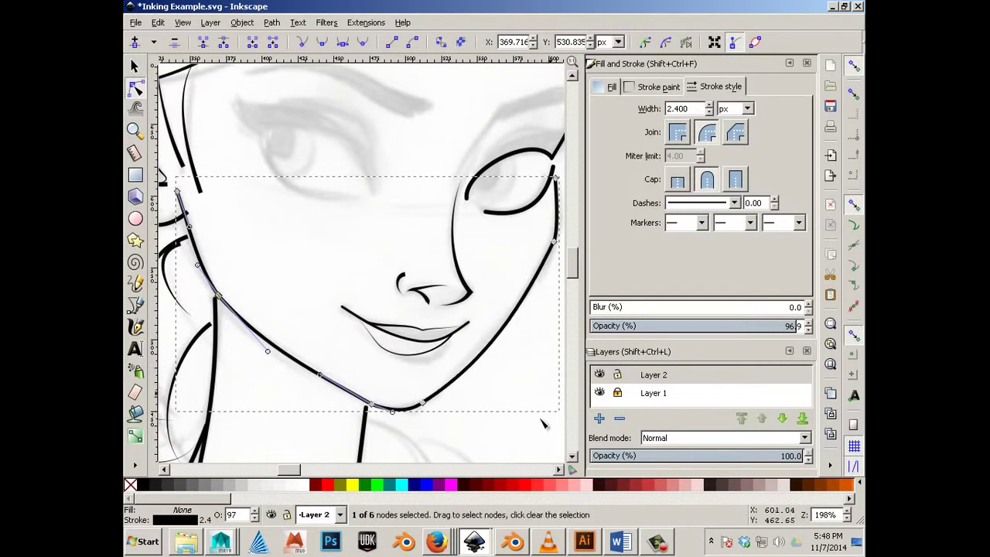
scroll(292, 475, "right", 4)
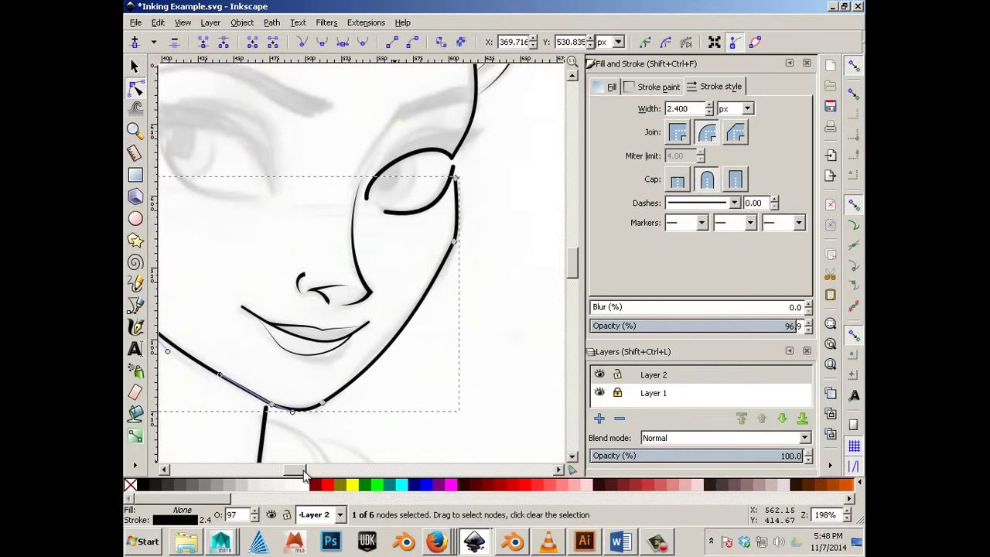
left_click_drag(443, 244, 443, 237)
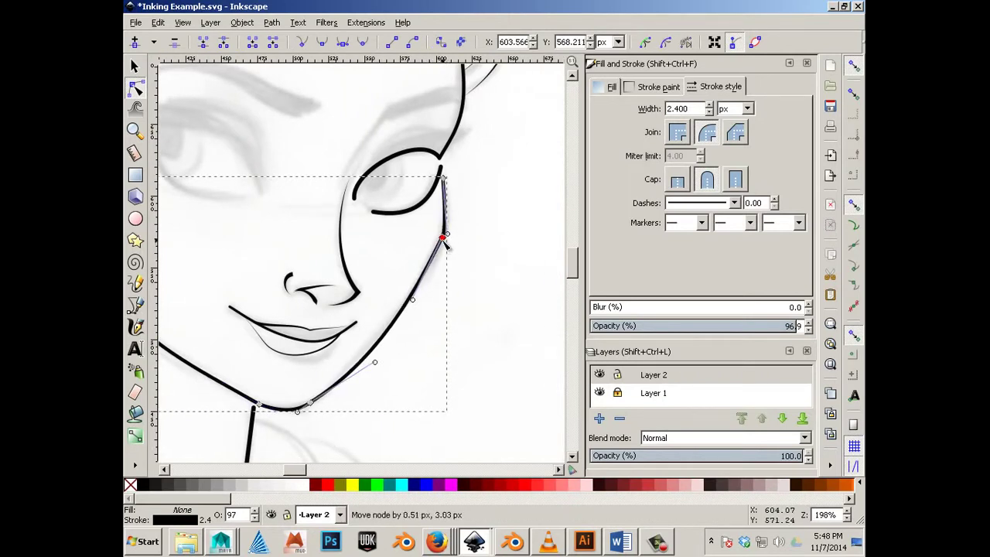
left_click(322, 44)
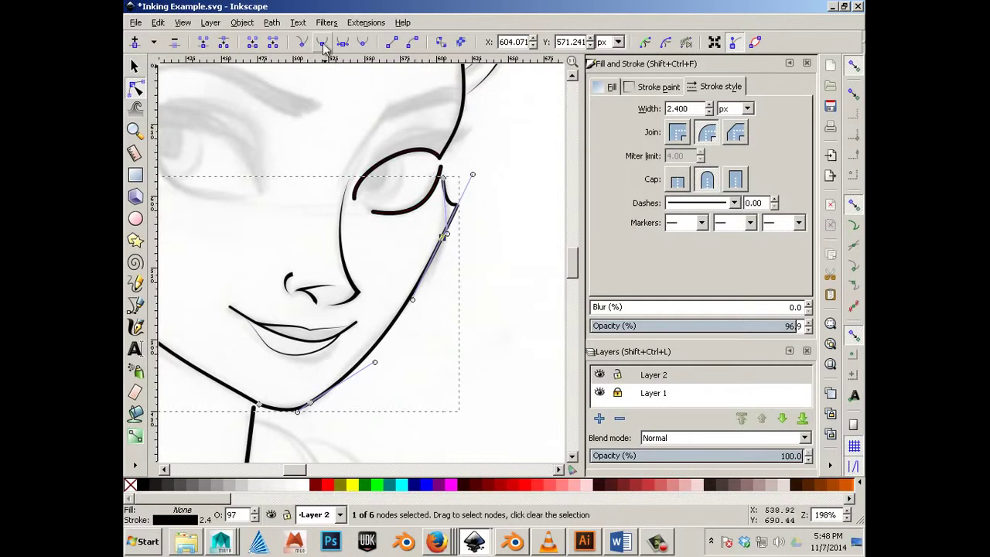
left_click_drag(472, 175, 471, 189)
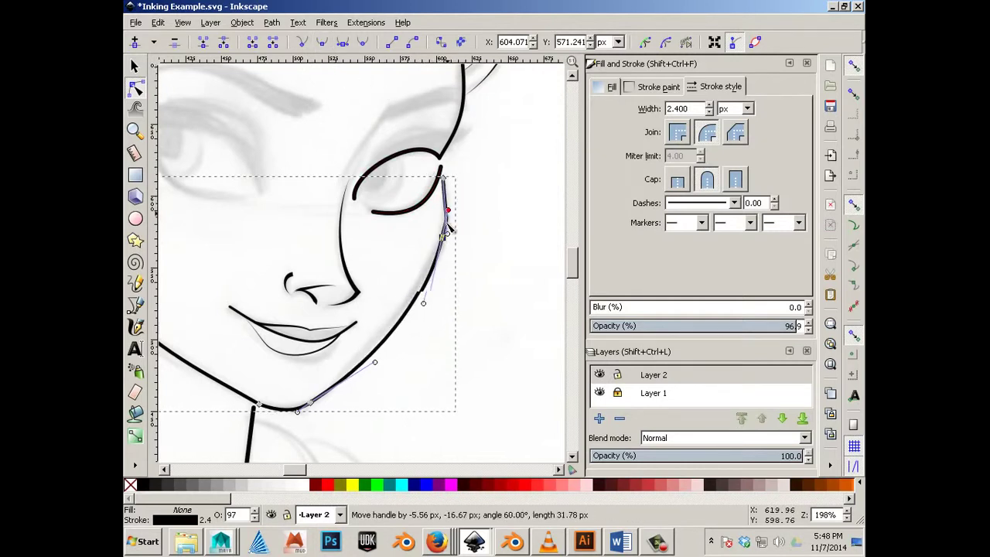
mouse_move(449, 225)
left_mouse_down()
mouse_move(442, 215)
mouse_move(441, 237)
left_mouse_up()
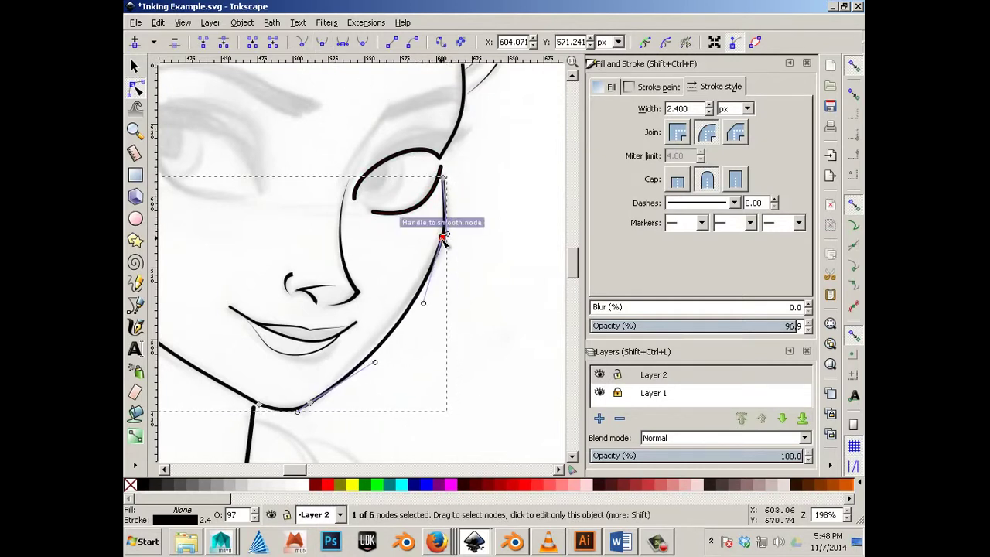
- Remove the extra cheek node and fine-tune the cheek and chin curves to match the sketch
left_click(173, 43)
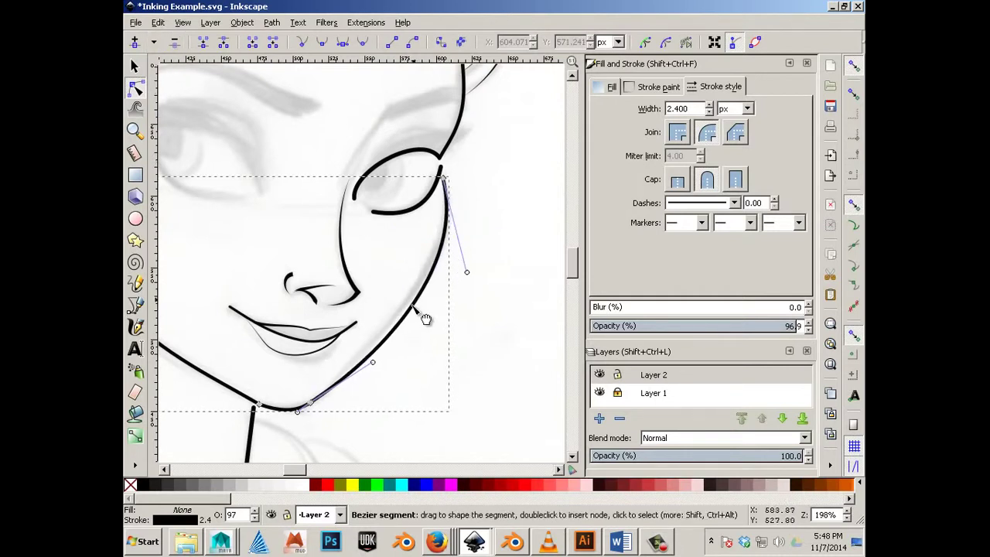
left_click_drag(420, 322, 417, 317)
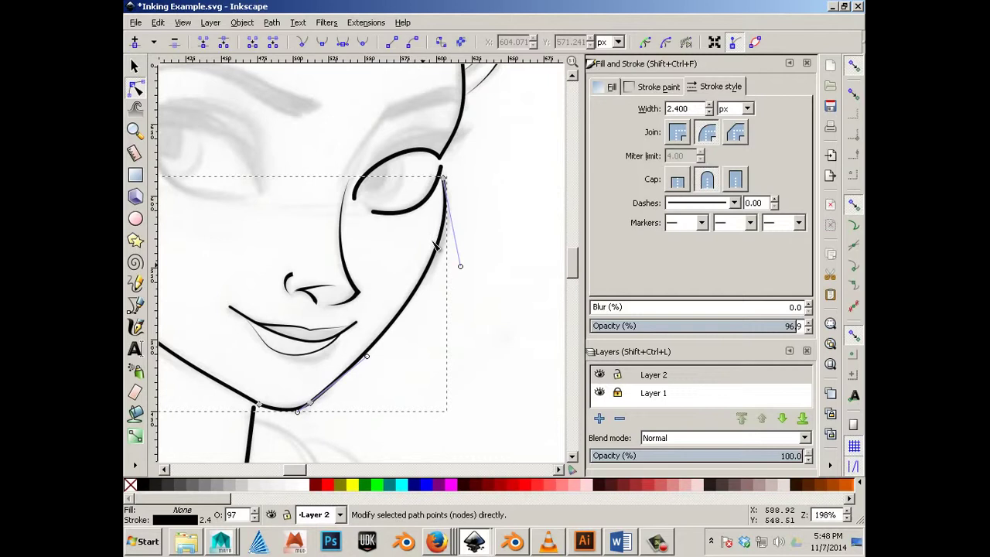
left_click_drag(458, 232, 457, 241)
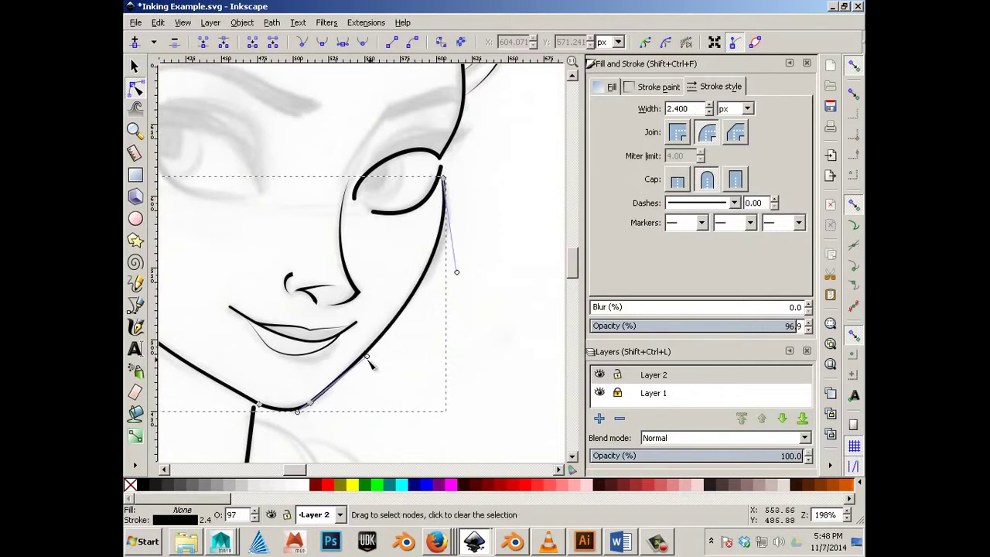
left_click_drag(367, 358, 368, 353)
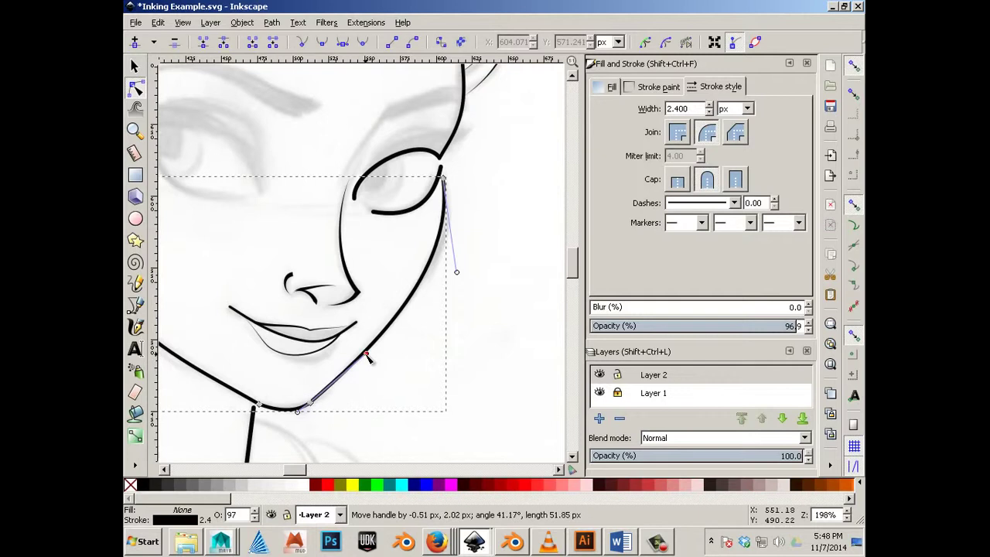
left_click(485, 352)
- Bow the upper jaw segment and move the top shape's corner and lower points
scroll(395, 356, "down", 1)
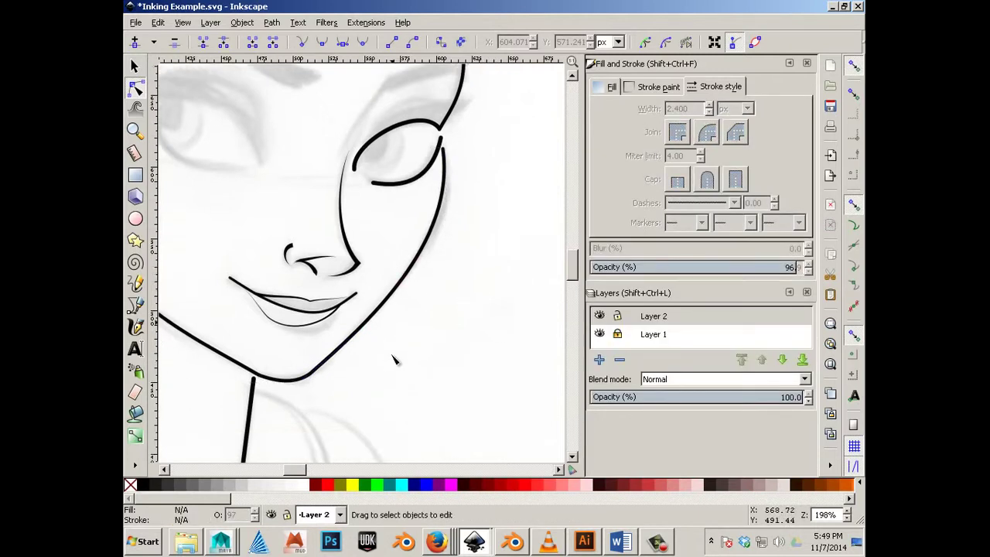
left_click_drag(303, 473, 280, 472)
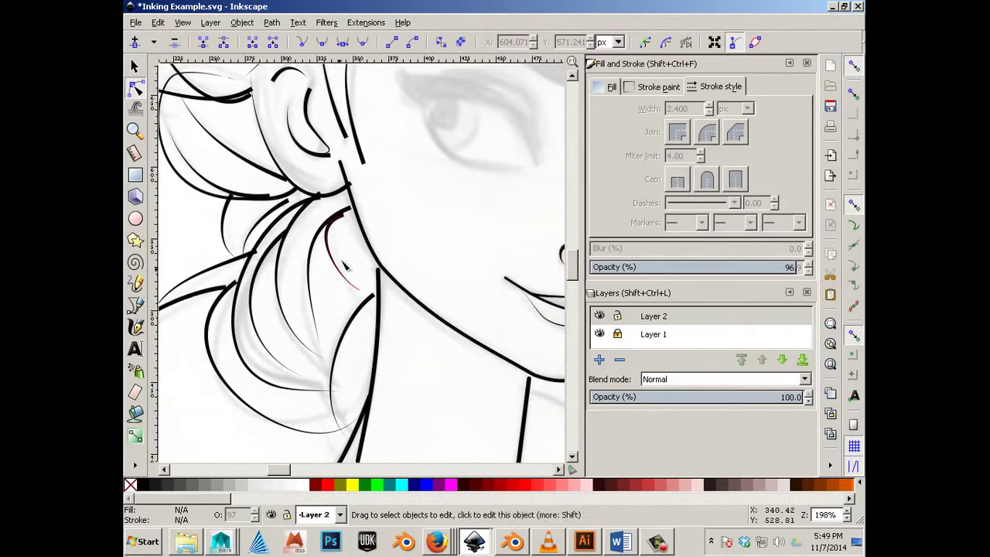
left_click(359, 209)
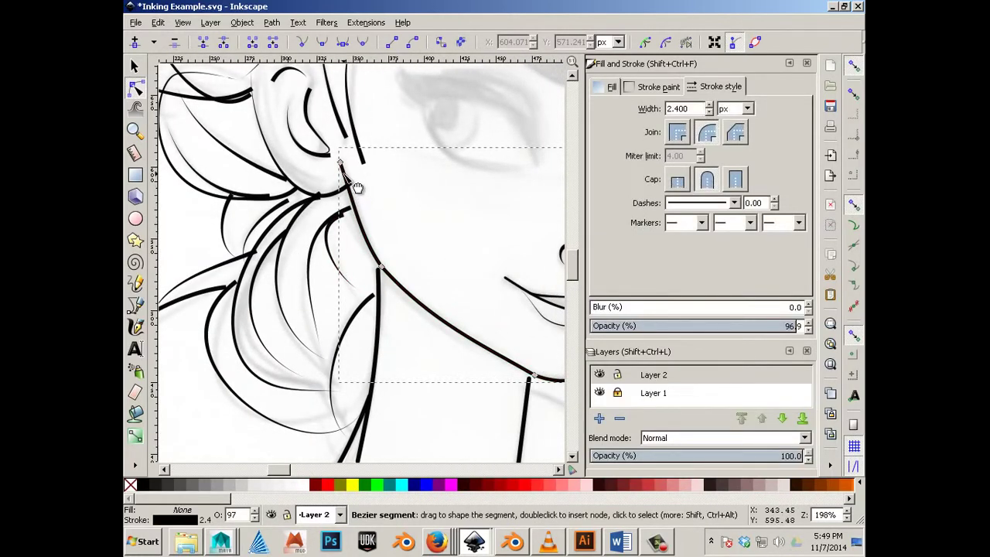
left_click_drag(356, 185, 349, 198)
scroll(349, 200, "down", 1)
scroll(364, 193, "up", 3, "ctrl")
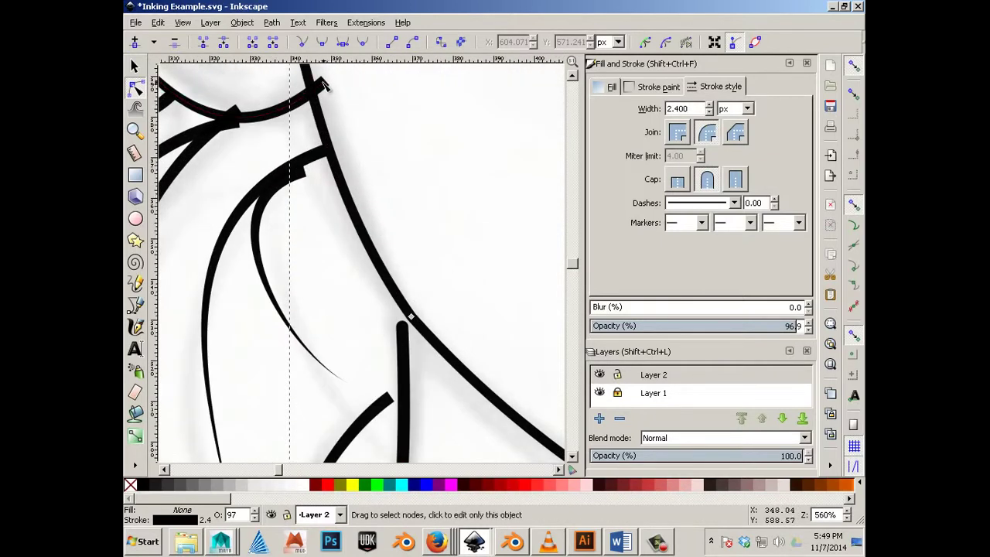
left_click(325, 85)
left_click_drag(325, 84, 312, 83)
left_click_drag(235, 109, 239, 121)
- Join the hair strokes' ends onto the long diagonal stroke and thicken the upper-left curve's tapered end
left_click(403, 332)
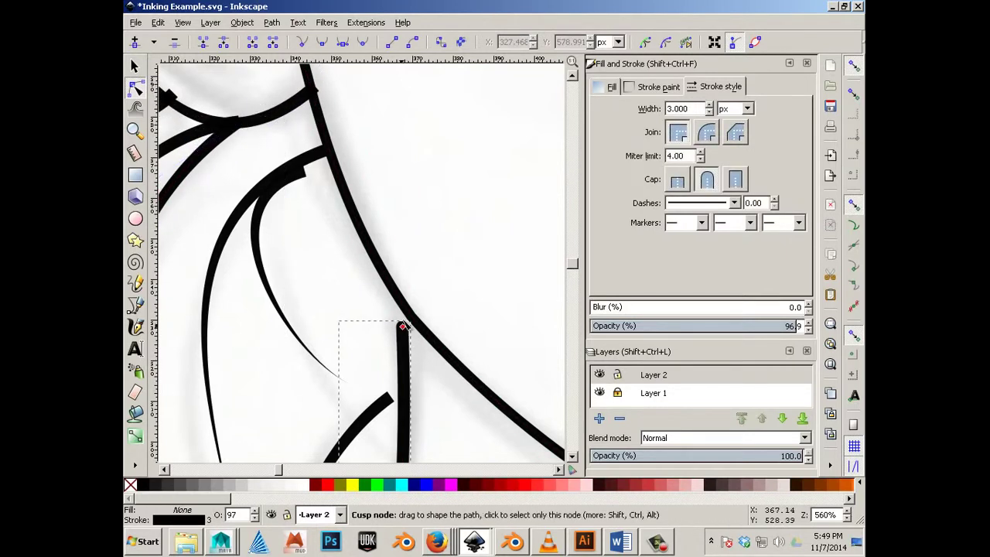
left_click_drag(400, 326, 402, 303)
left_click(389, 396)
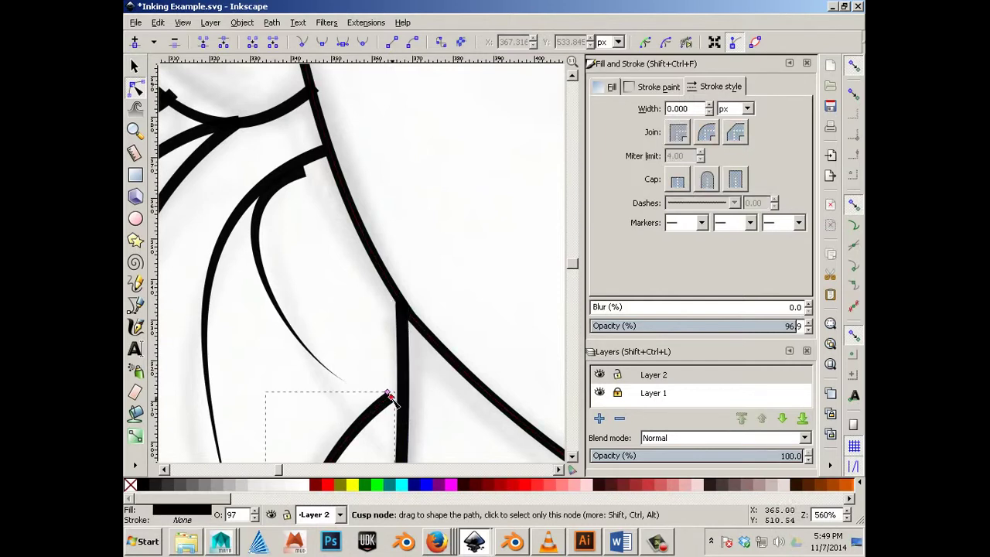
left_click_drag(390, 397, 402, 386)
left_click(304, 172)
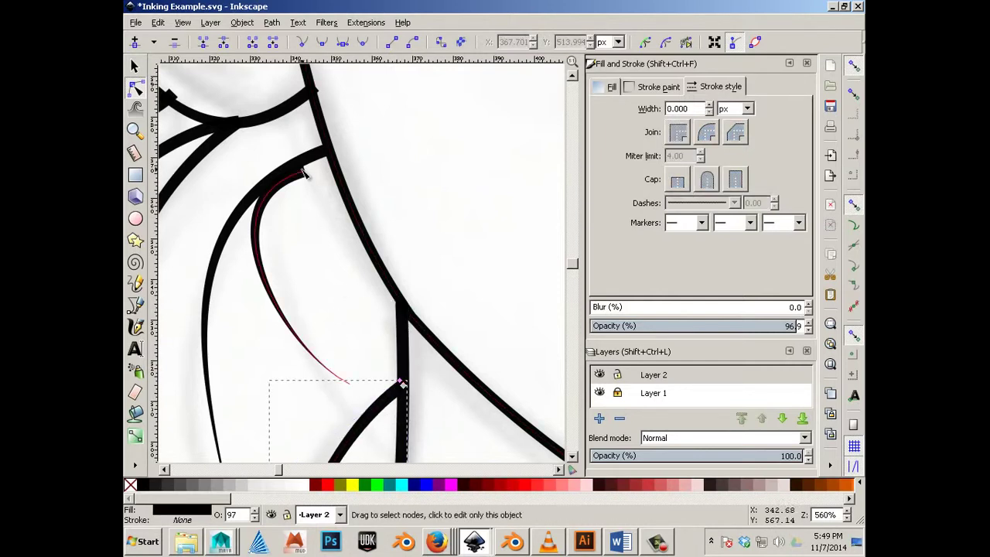
left_click_drag(307, 171, 329, 150)
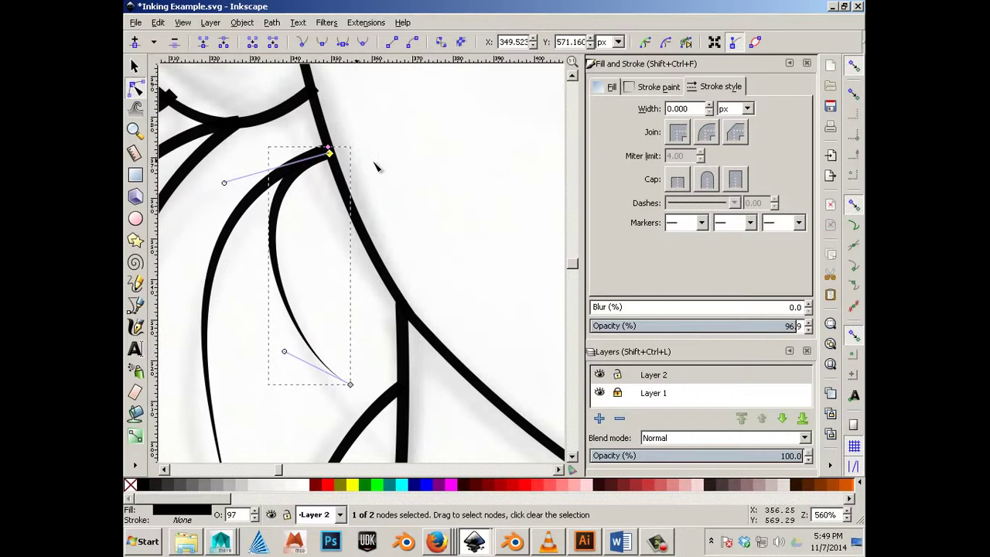
left_click(236, 124)
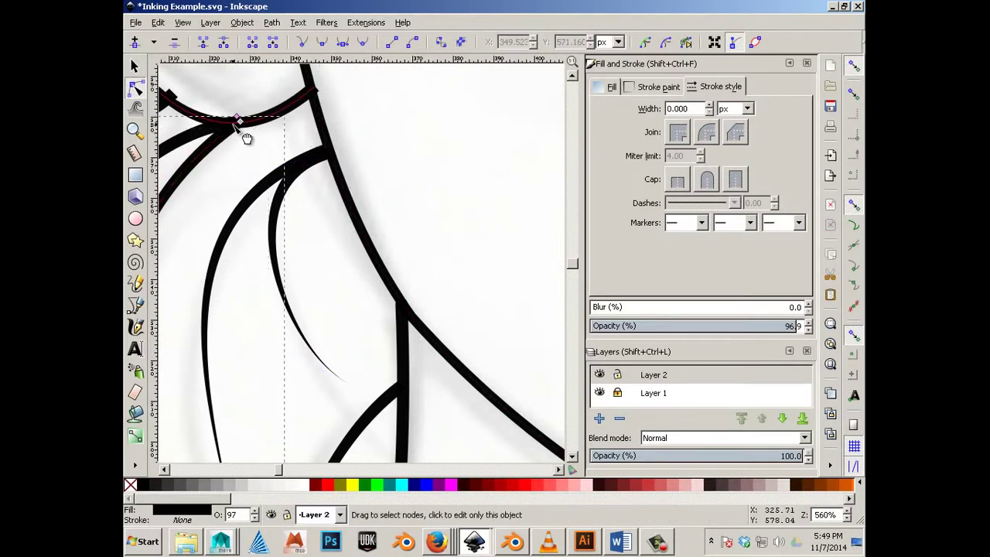
left_click_drag(236, 120, 231, 120)
mouse_move(315, 91)
left_mouse_down()
mouse_move(312, 67)
mouse_move(319, 103)
mouse_move(310, 80)
mouse_move(328, 72)
mouse_move(317, 94)
left_mouse_up()
- Zoom out to the whole face, inspect the lower-lip path's nodes, then zoom toward the eye
scroll(426, 316, "down", 7)
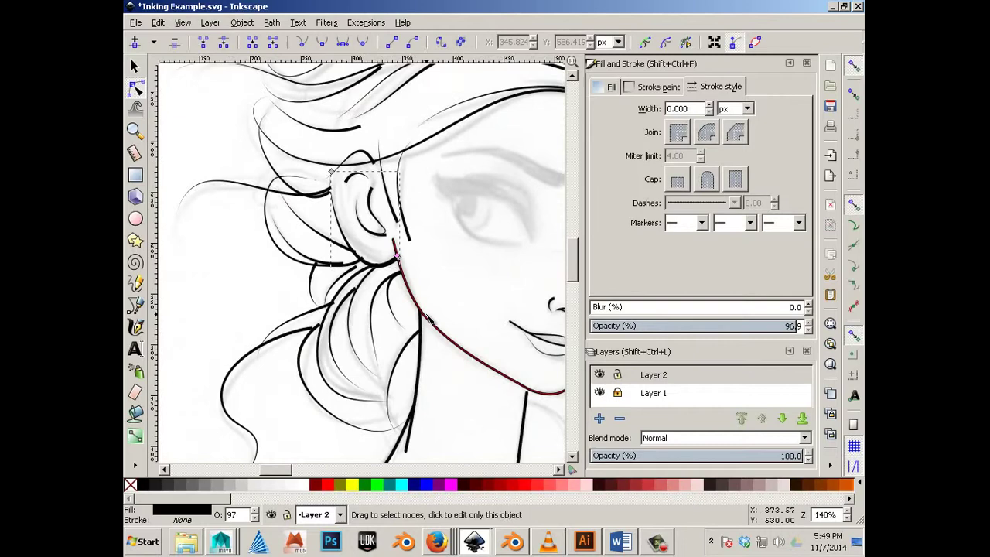
scroll(459, 328, "up", 4)
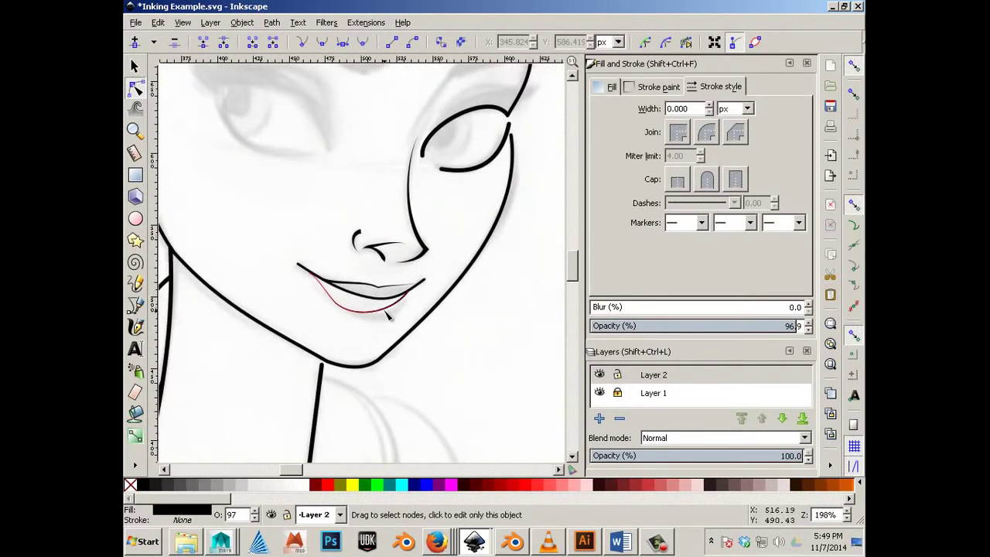
left_click(389, 313)
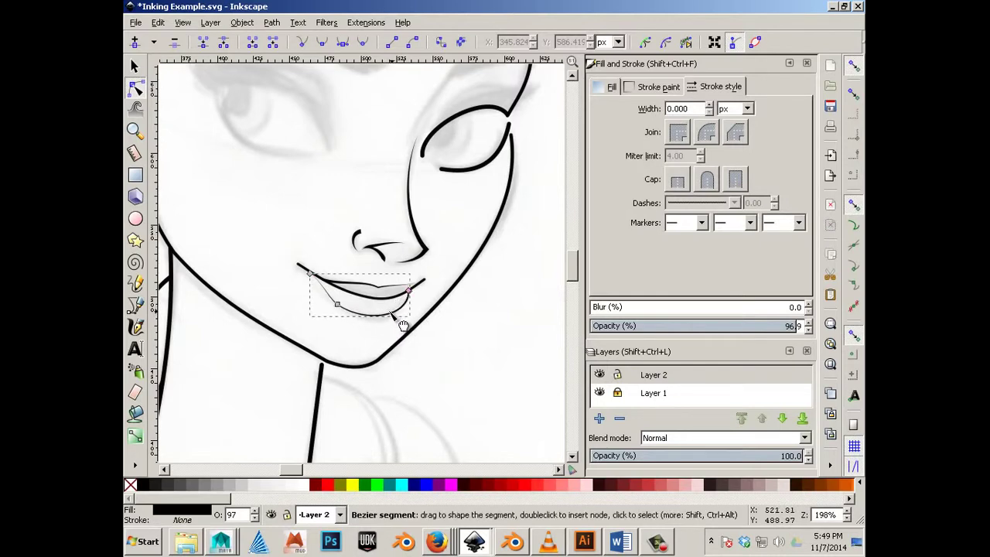
left_click(305, 251)
scroll(236, 180, "up", 1)
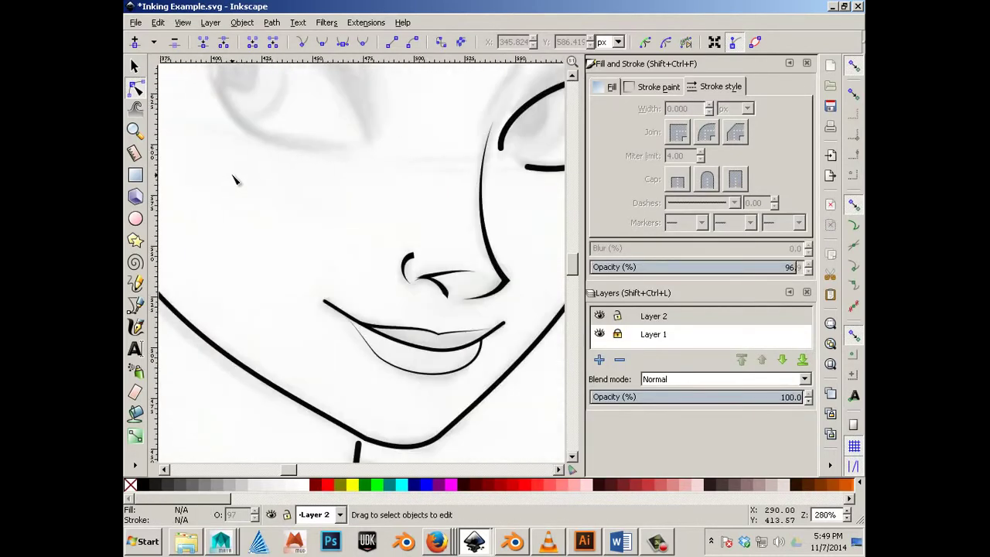
scroll(256, 162, "up", 3)
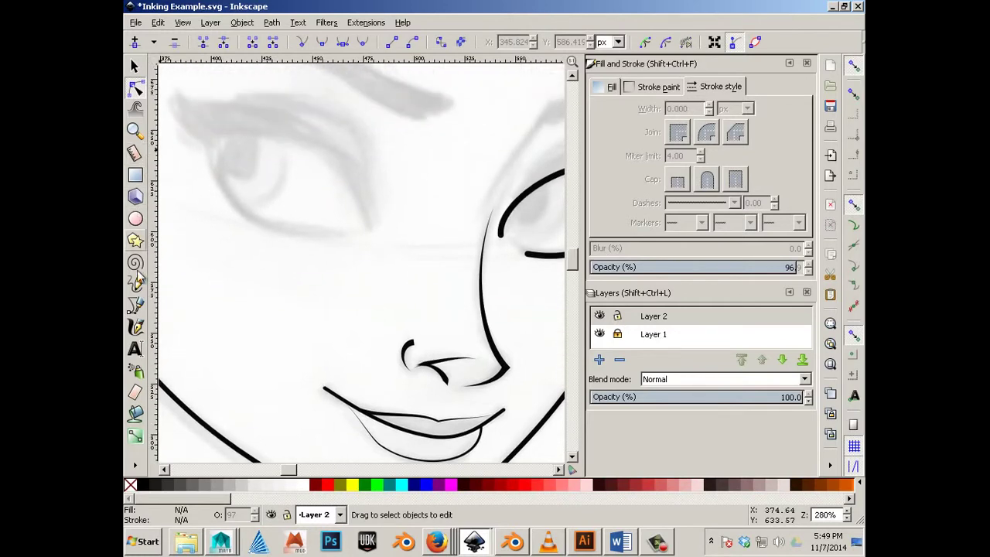
- Draw a closed Bezier triangle through the eye's outer corner, inner corner and lower lid
left_click(137, 306)
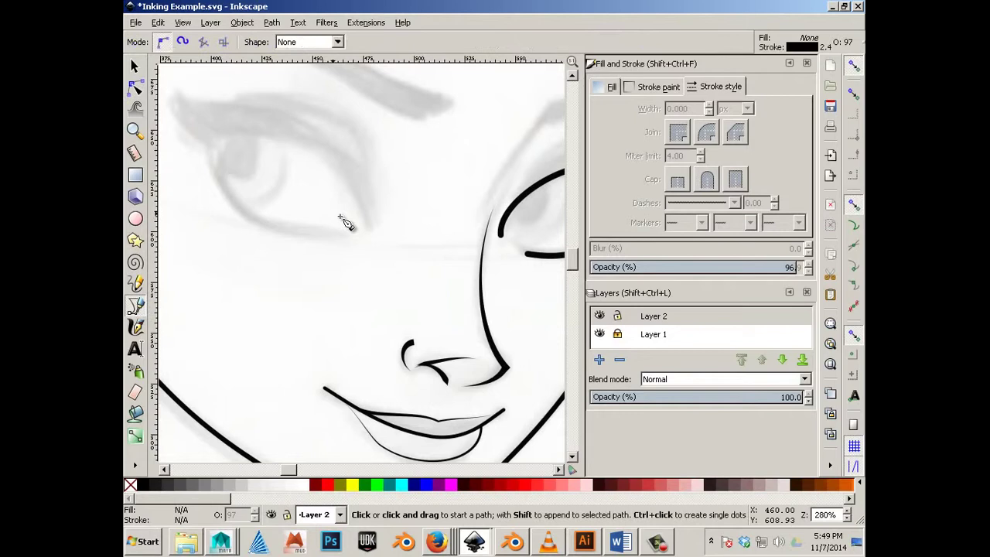
left_click(370, 227)
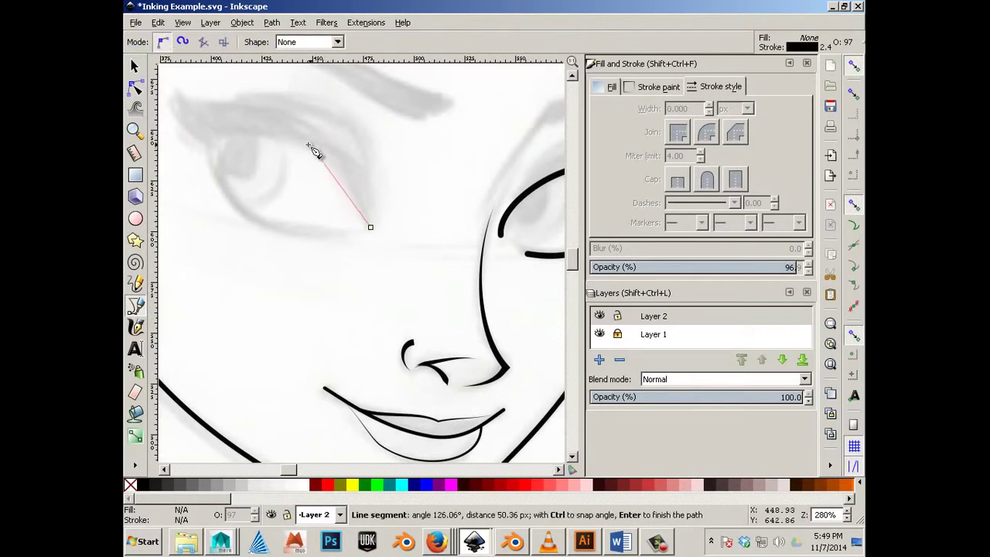
left_click(210, 131)
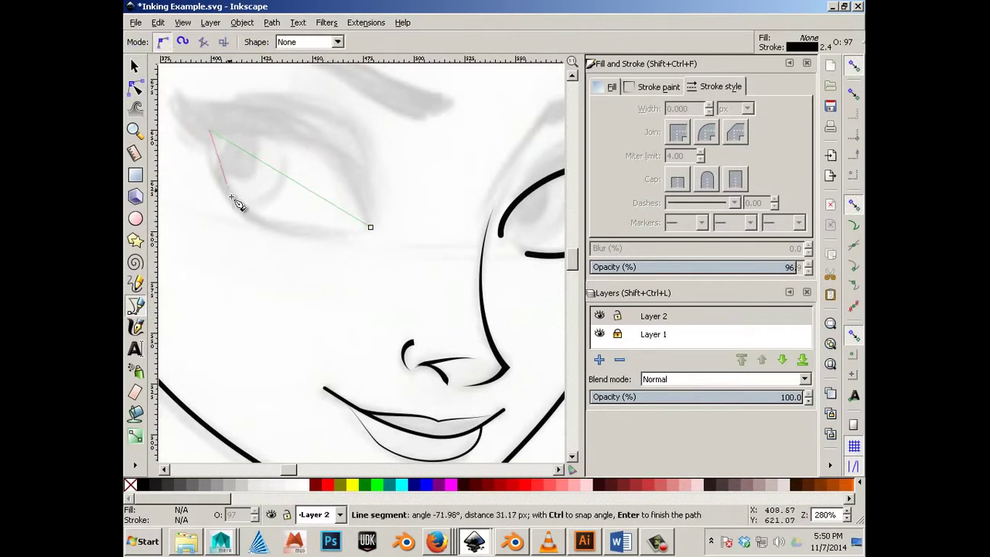
left_click(249, 216)
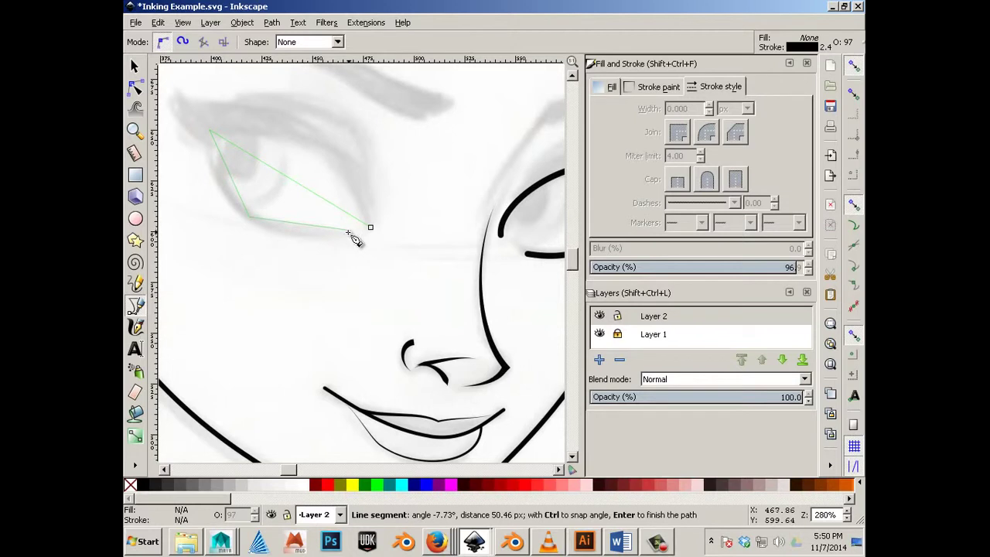
left_click(347, 232)
key("Return")
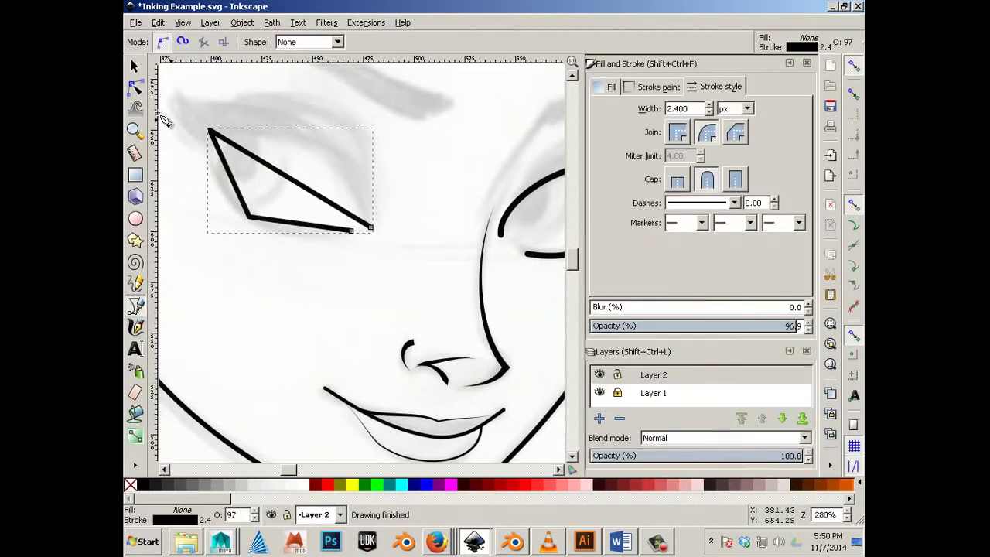
- Bend the triangle's segments into the curved upper eyelid, left side and lower lid
left_click(135, 87)
left_click_drag(314, 194, 331, 152)
left_click_drag(237, 184, 224, 194)
left_click_drag(307, 235, 307, 243)
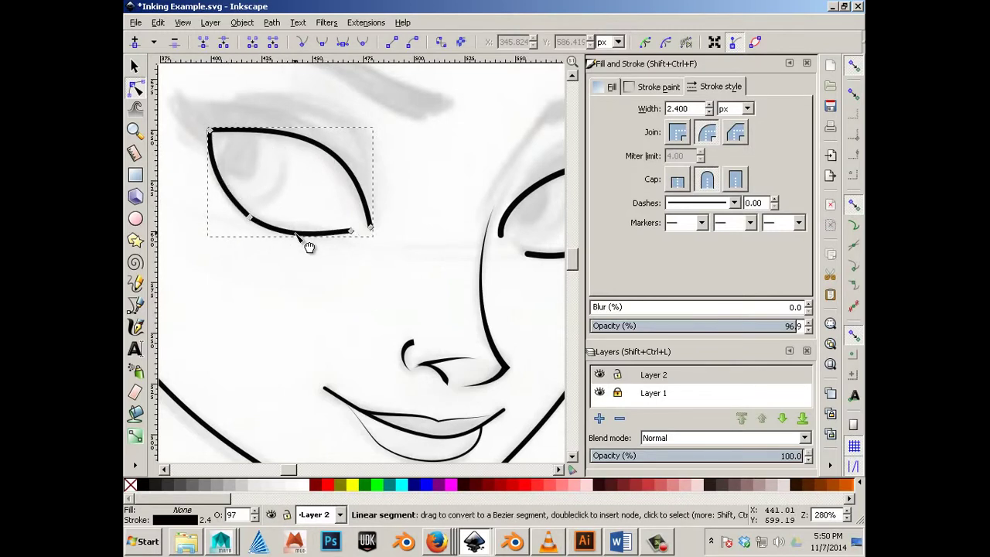
- Give the selected eye outline's stroke round joins and round caps, after briefly trying square caps
left_click(263, 140)
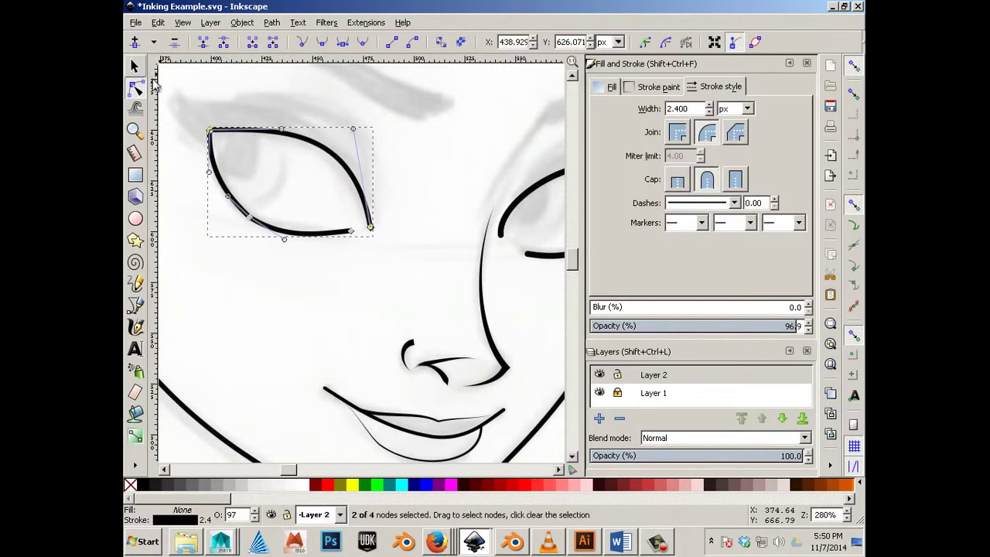
left_click(707, 133)
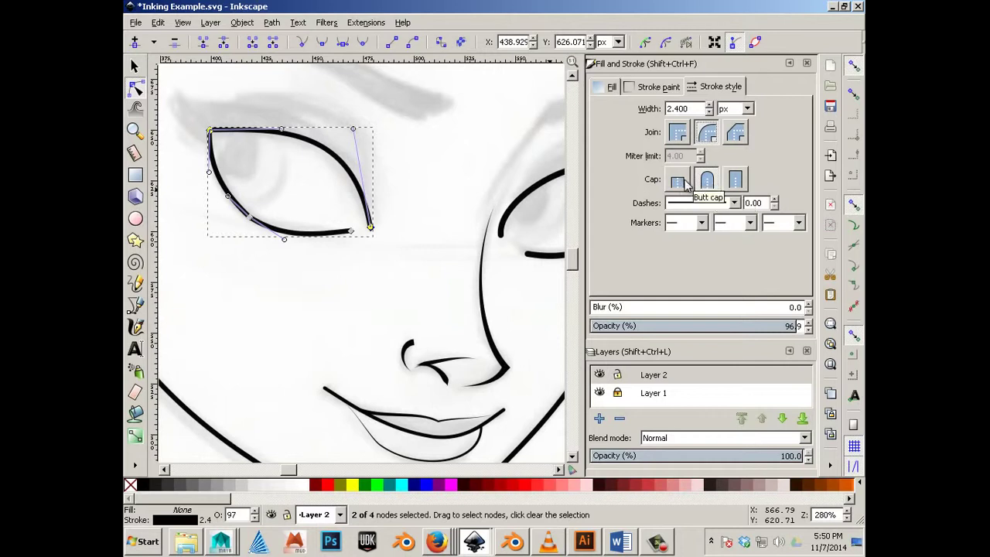
left_click(734, 180)
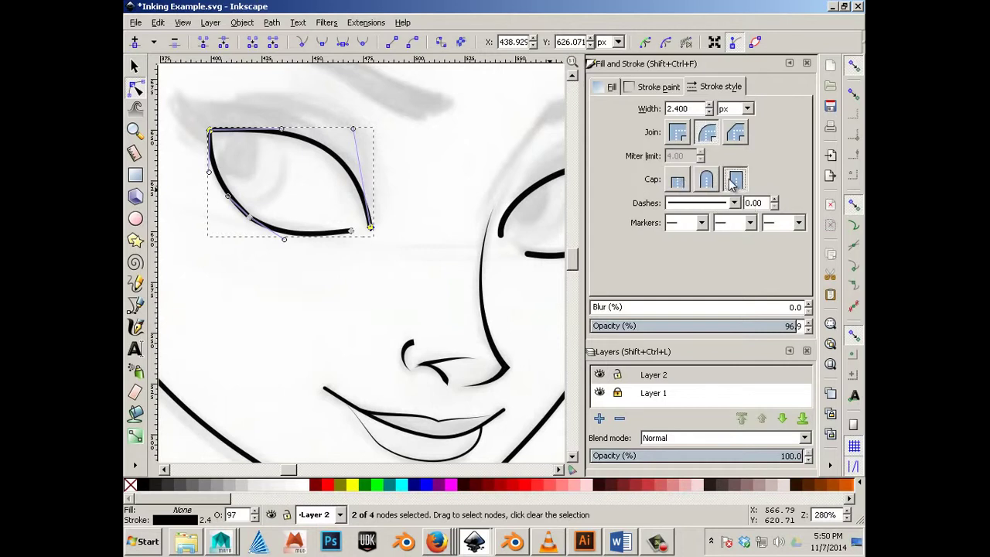
left_click(384, 271)
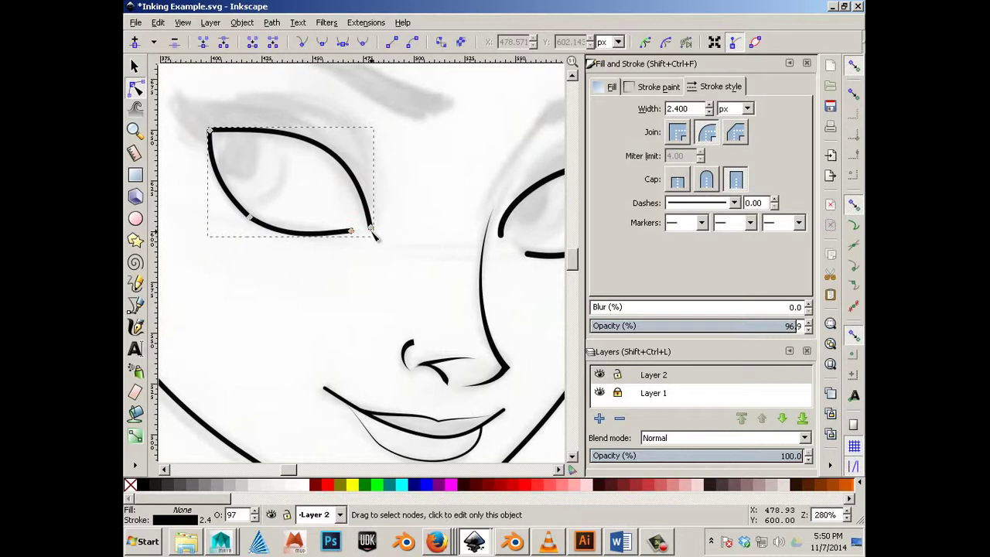
left_click(706, 179)
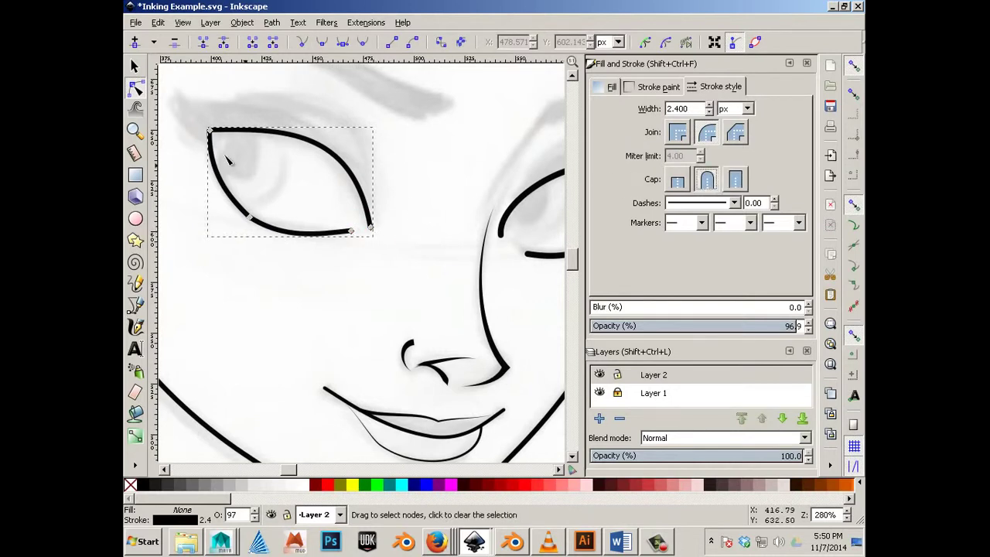
- Pick the freehand Pencil tool, then zoom in and pan until the eye is centred
left_click(134, 285)
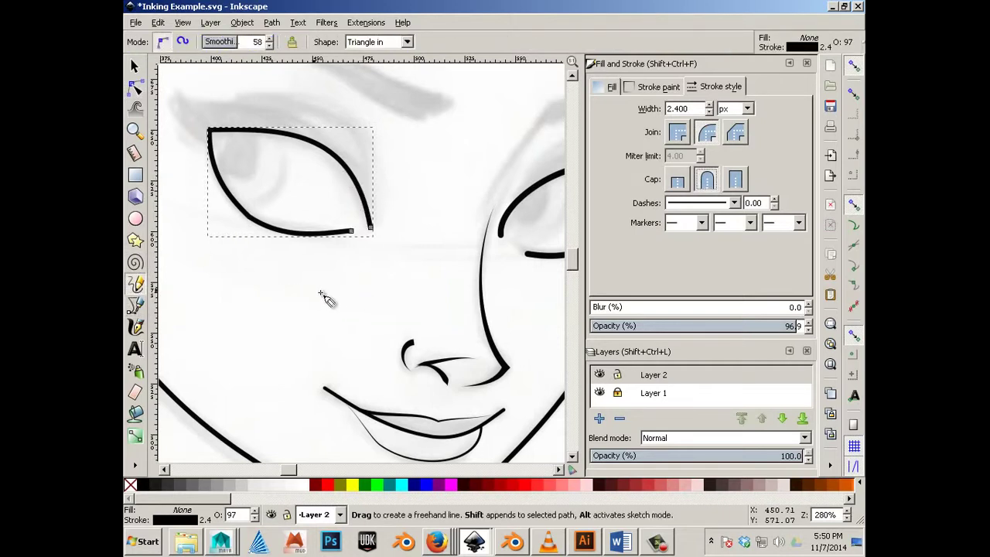
key("space")
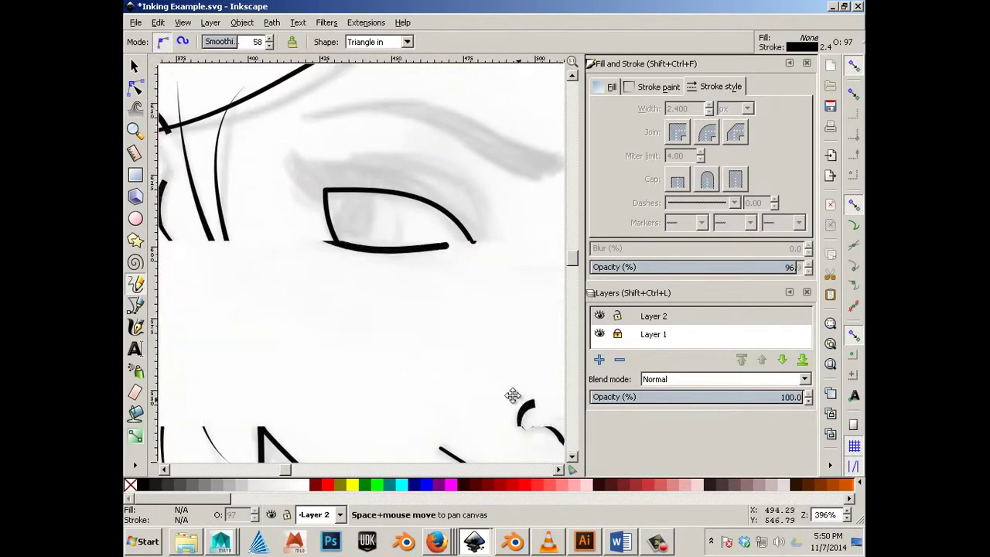
scroll(513, 398, "up", 1)
left_click_drag(536, 416, 531, 442)
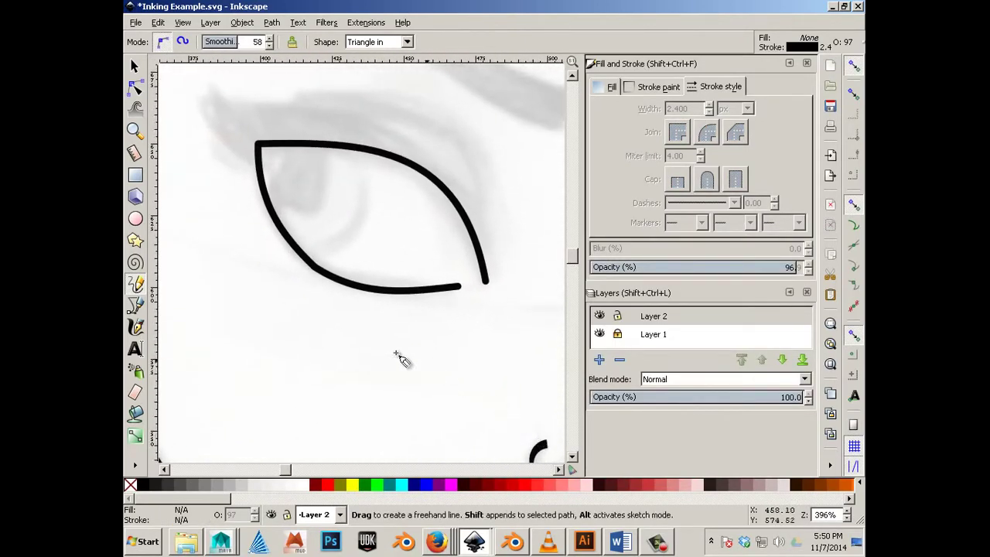
key("space")
mouse_move(323, 318)
left_mouse_down()
mouse_move(371, 409)
mouse_move(363, 402)
left_mouse_up()
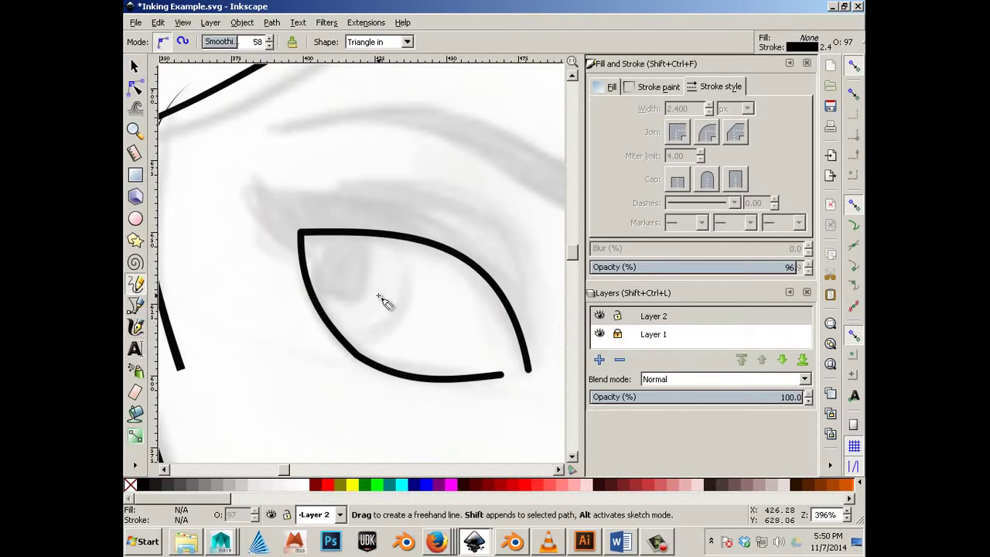
- Make the eye outline's lower-lid corner node smooth, then return to the Pencil tool
key("space")
mouse_move(389, 296)
left_mouse_down()
mouse_move(371, 265)
mouse_move(400, 294)
mouse_move(364, 274)
mouse_move(331, 283)
mouse_move(389, 274)
left_mouse_up()
key("space")
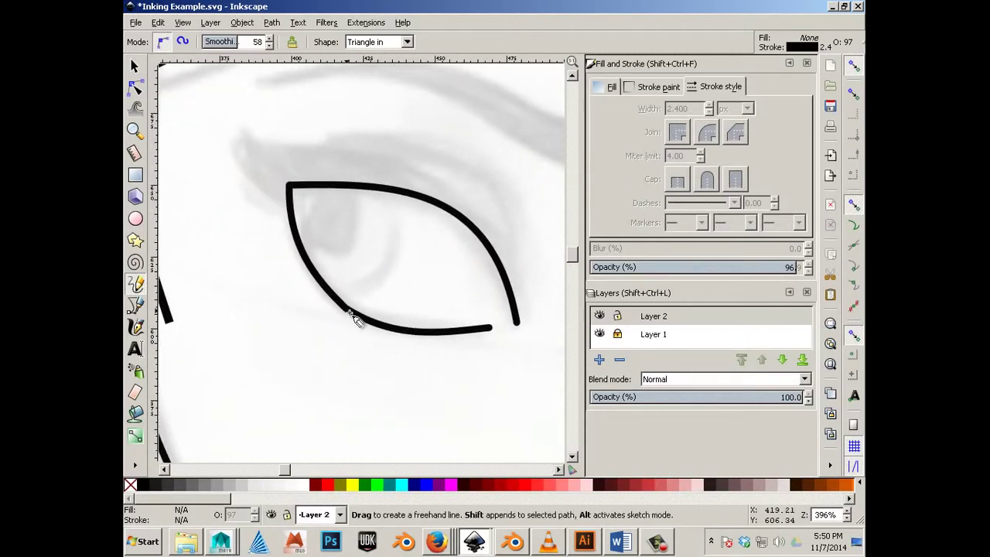
left_click(134, 85)
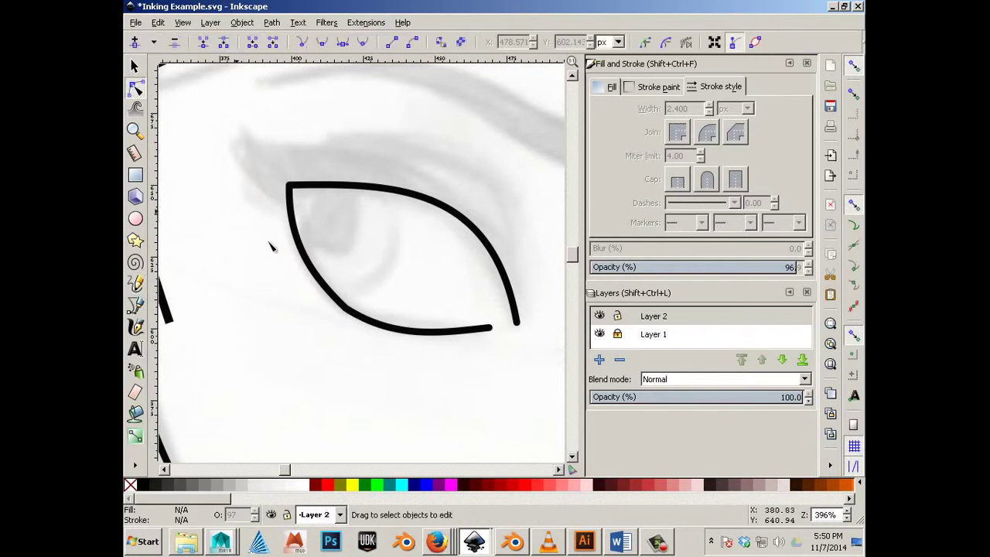
left_click(348, 313)
left_click(347, 309)
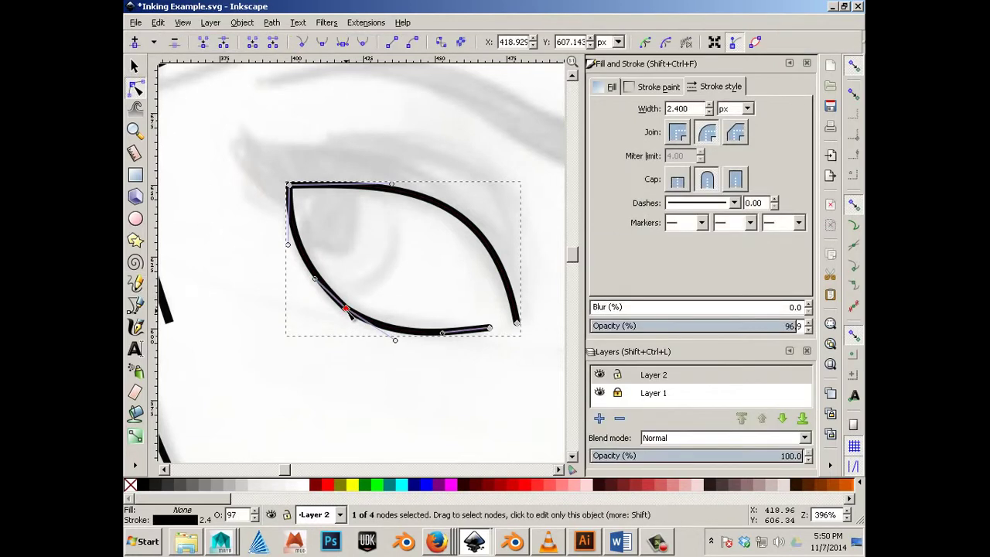
left_click(323, 45)
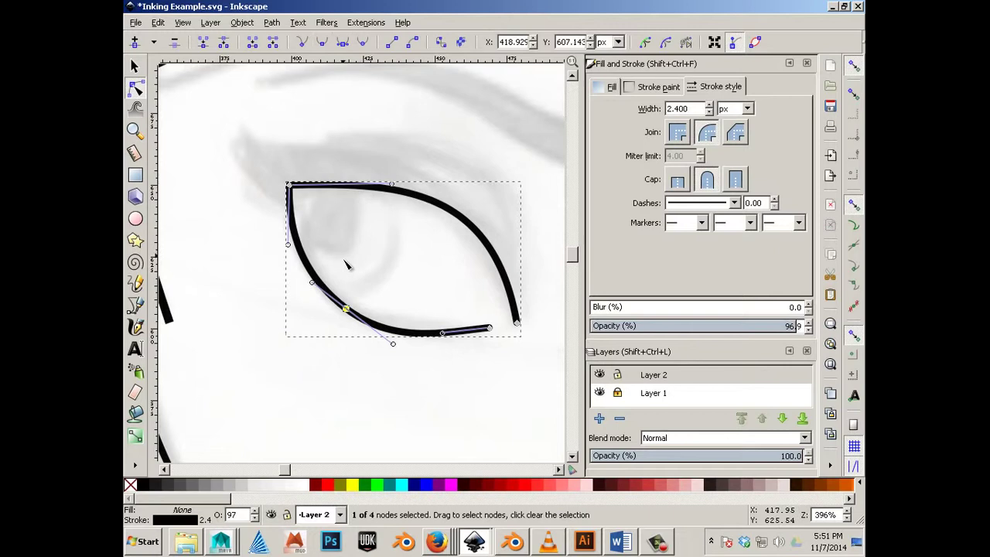
left_click(135, 69)
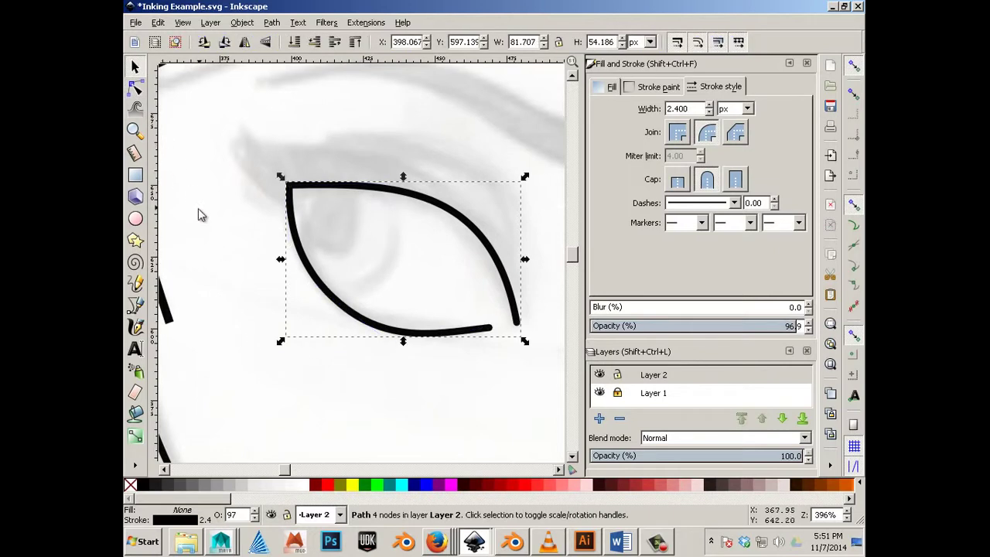
left_click(135, 283)
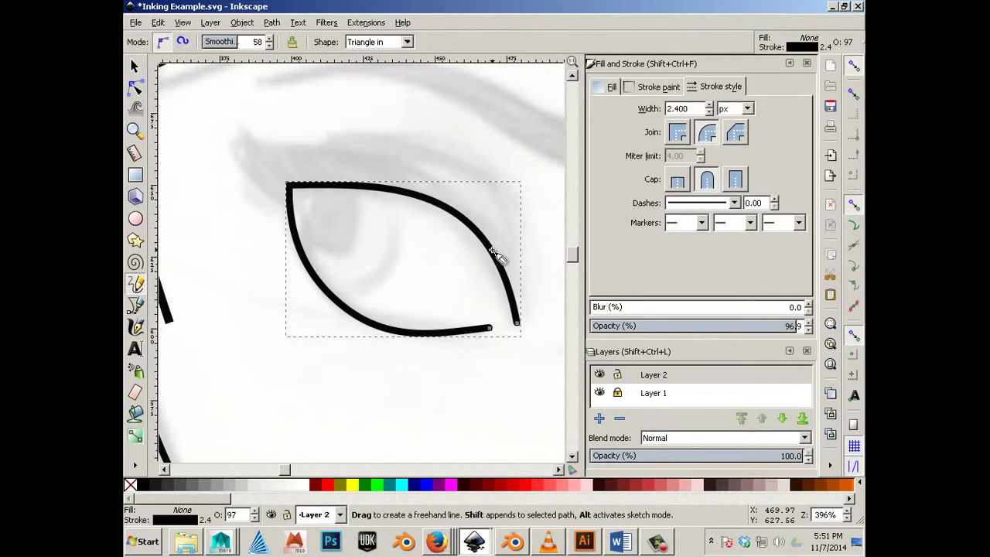
- Draw five tapered lashes sweeping up-left from the upper lid and a curved stroke above its right side
left_click_drag(491, 249, 460, 197)
mouse_move(400, 170)
left_mouse_down()
mouse_move(266, 147)
mouse_move(226, 112)
left_mouse_up()
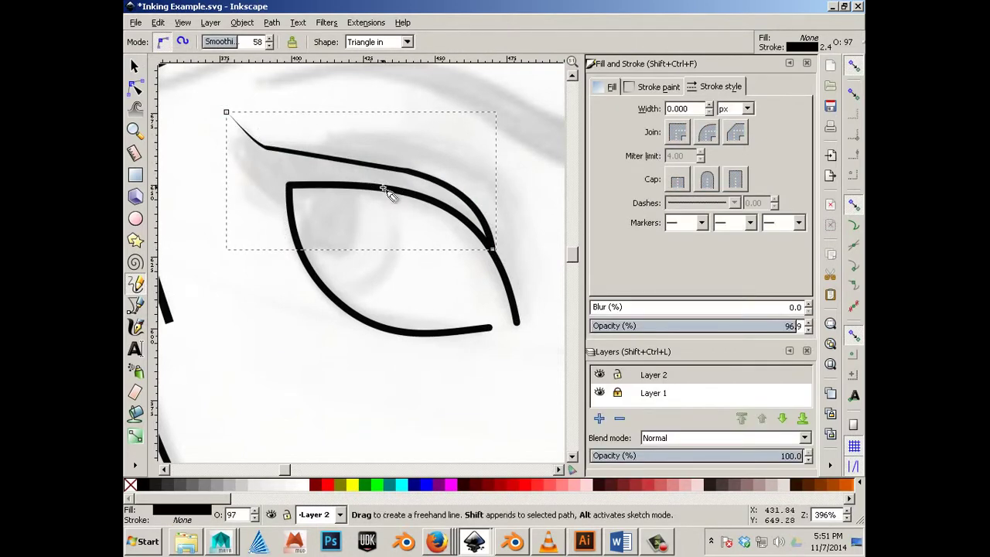
left_click_drag(415, 193, 349, 181)
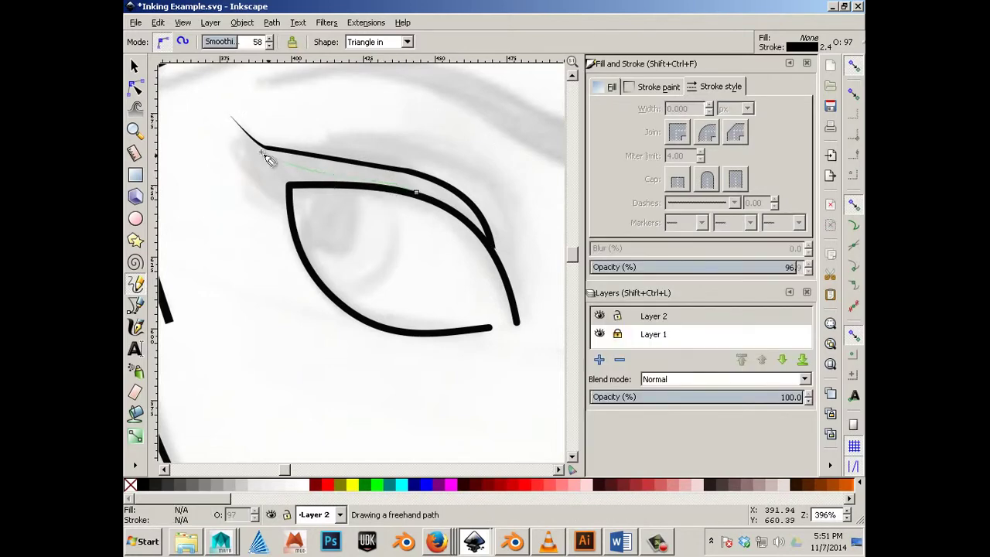
left_click_drag(265, 159, 240, 129)
mouse_move(337, 186)
left_mouse_down()
mouse_move(271, 166)
mouse_move(237, 131)
left_mouse_up()
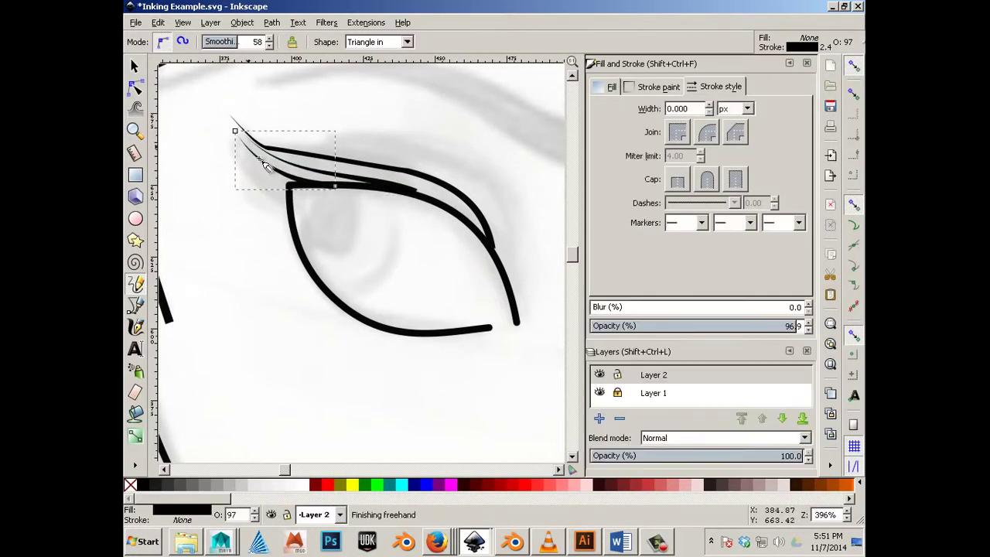
left_click_drag(297, 188, 237, 150)
left_click_drag(288, 201, 239, 157)
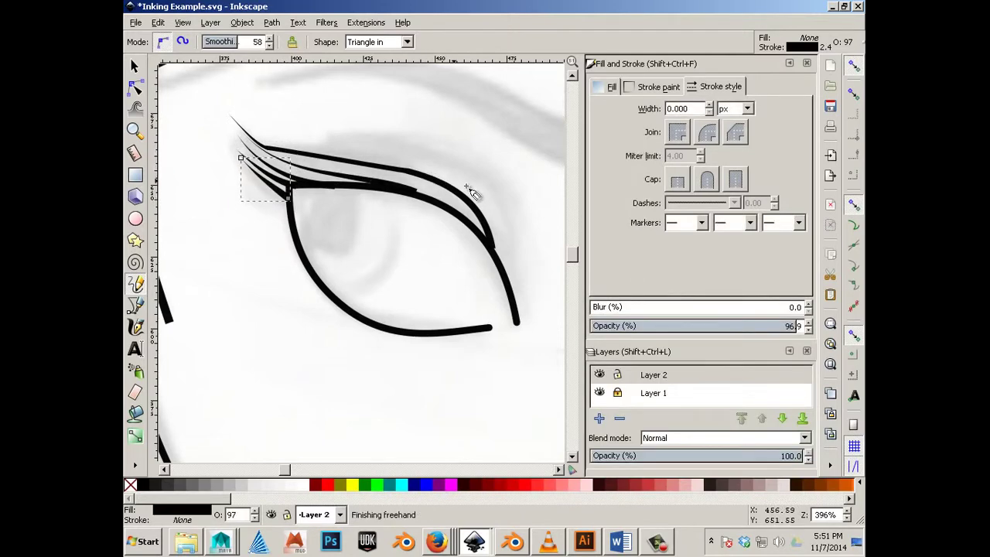
mouse_move(504, 223)
left_mouse_down()
mouse_move(461, 168)
mouse_move(412, 149)
mouse_move(362, 145)
mouse_move(340, 170)
left_mouse_up()
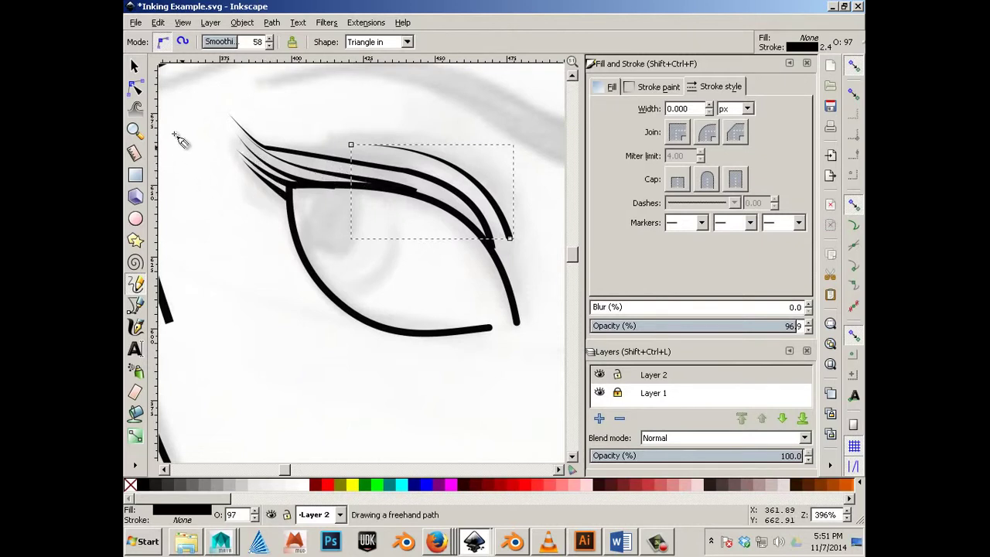
- Nudge two lash strokes' end nodes and adjust the taper width of the stroke along the lid
left_click(135, 89)
left_click(268, 149)
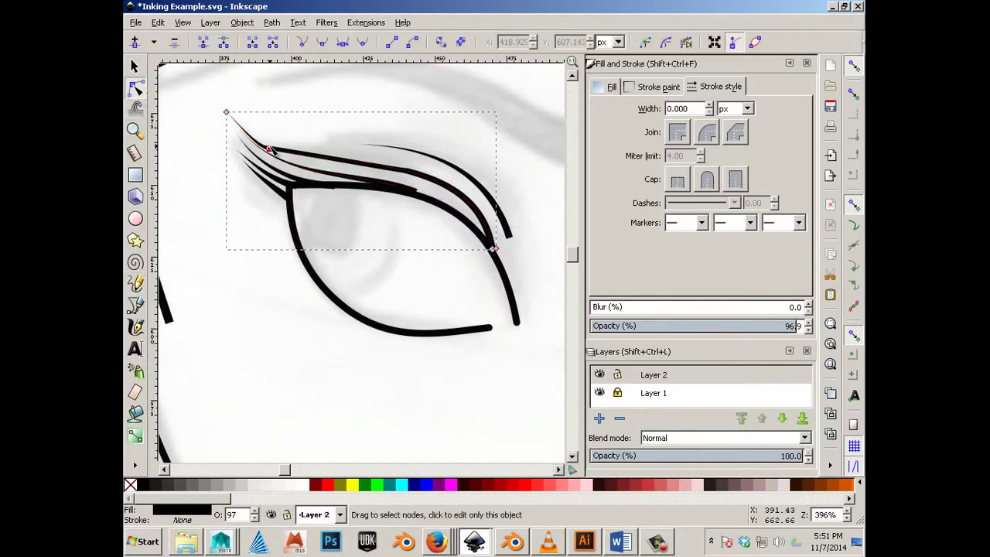
left_click_drag(267, 148, 272, 143)
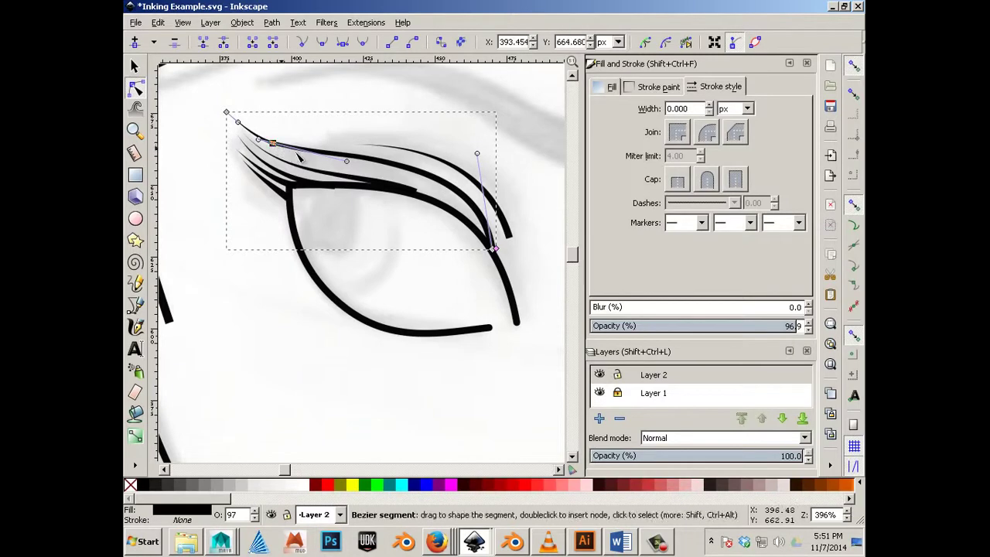
left_click(416, 194)
left_click_drag(420, 195, 418, 200)
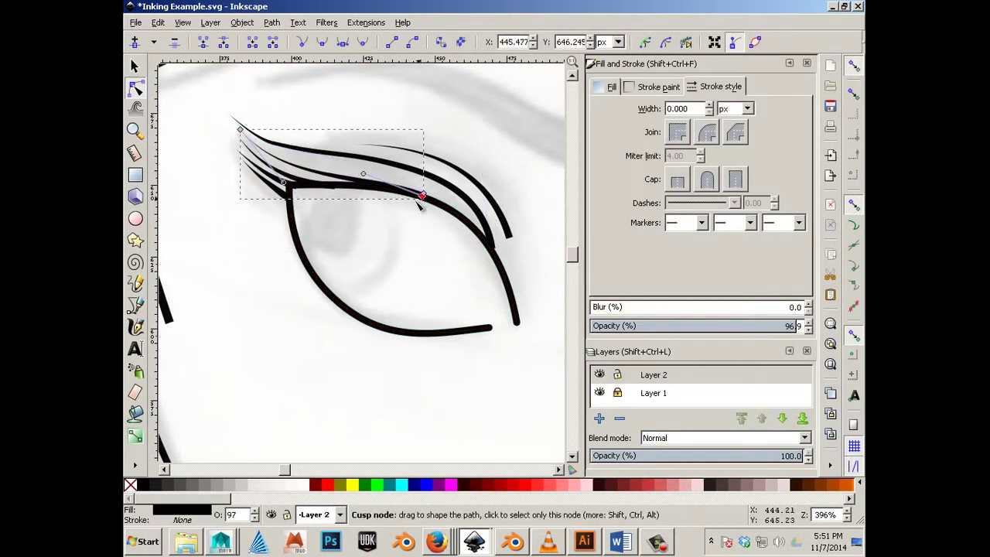
left_click(419, 203)
scroll(376, 215, "up", 4)
scroll(469, 203, "down", 2)
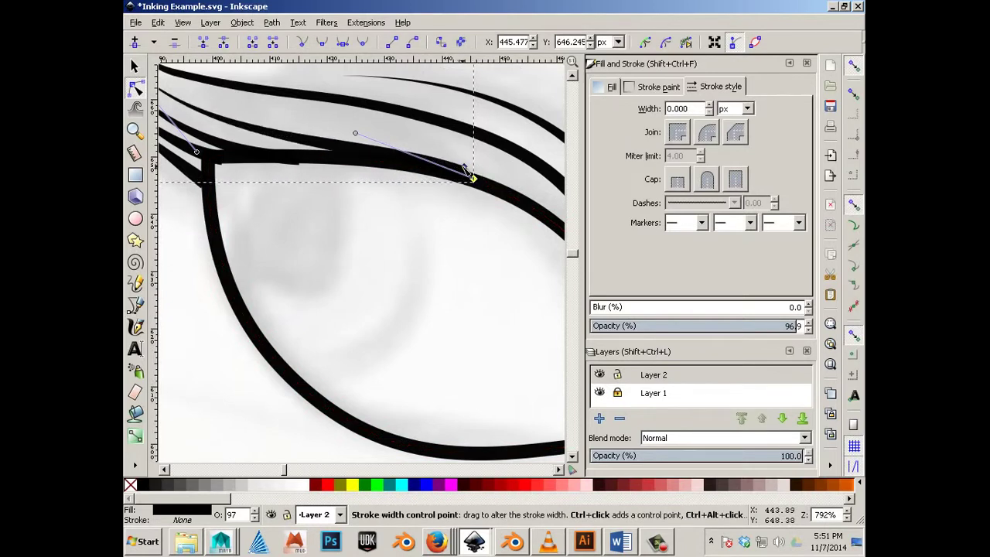
left_click_drag(469, 174, 481, 178)
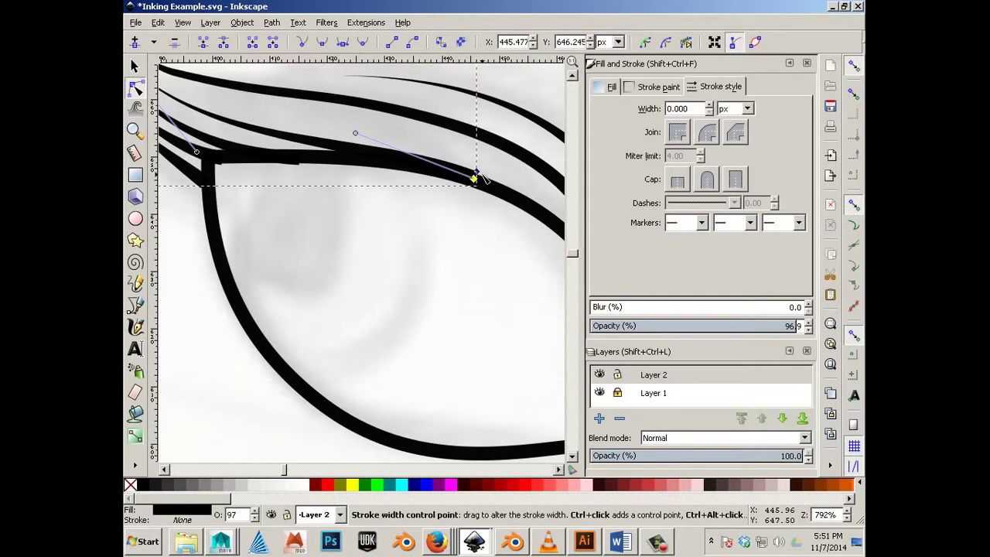
- Reshape the upper eyelid curve slightly upward
left_click(484, 190)
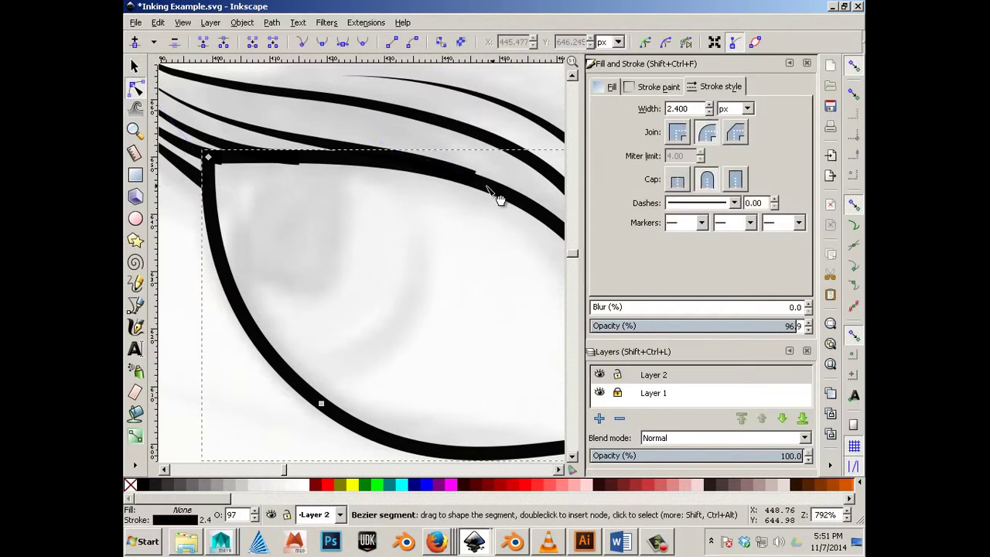
left_click_drag(486, 187, 490, 194)
left_click(375, 202)
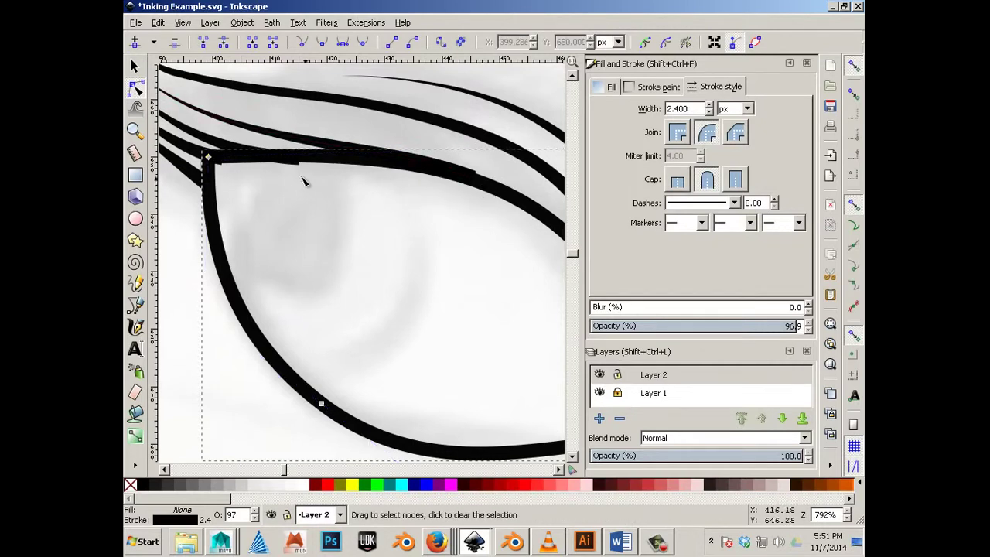
- Reposition the ends of the thin lash and neighbouring lash strokes, then switch to Adobe Illustrator
left_click(222, 153)
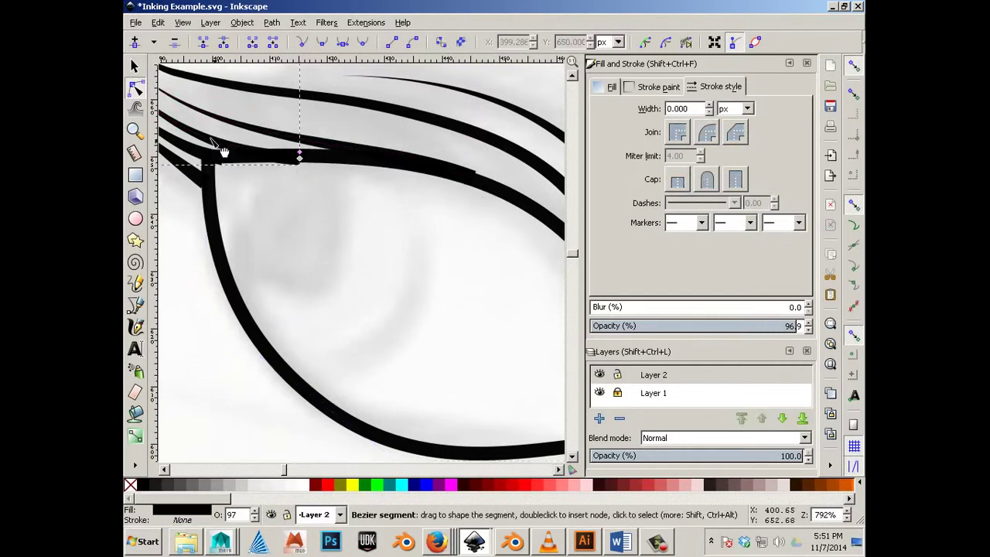
left_click_drag(300, 158, 301, 154)
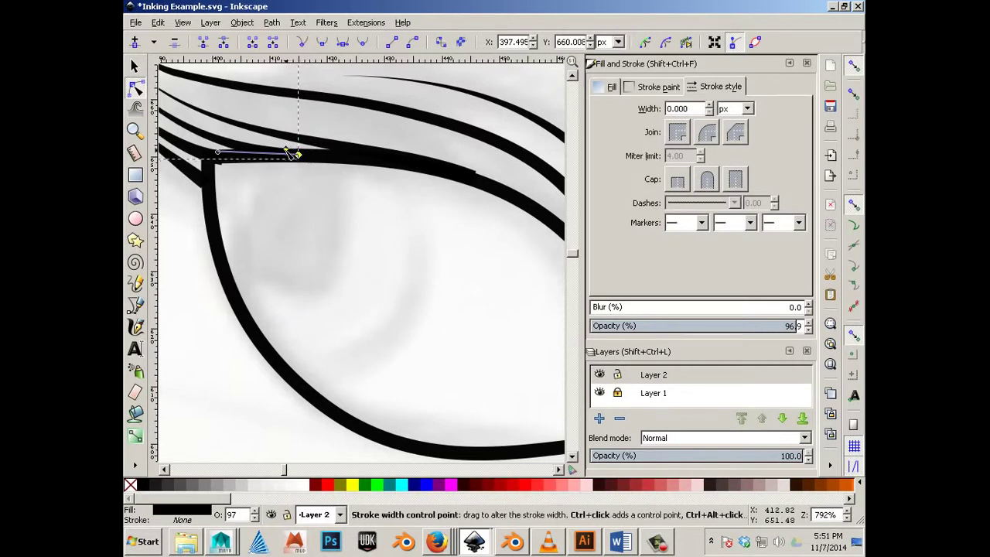
left_click(208, 190)
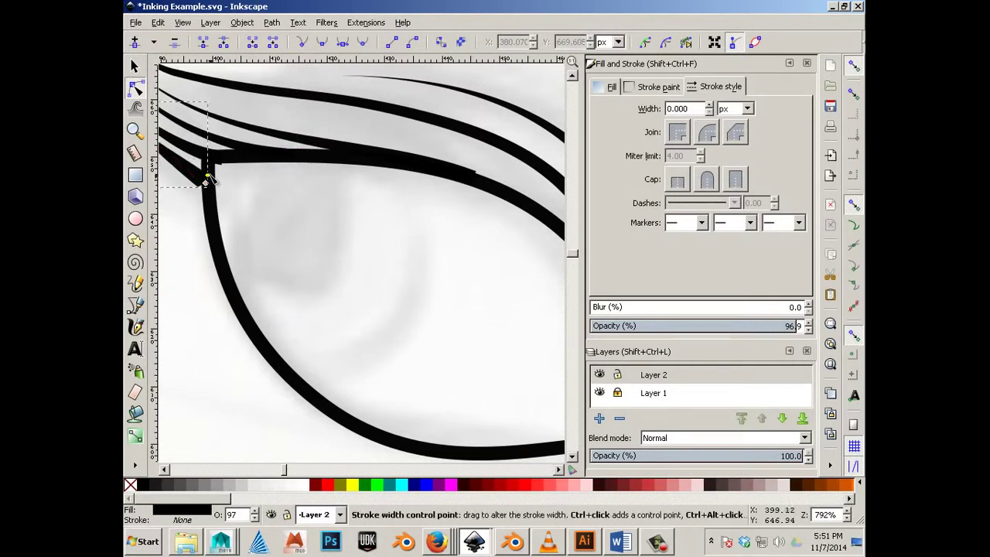
left_click_drag(207, 181, 209, 185)
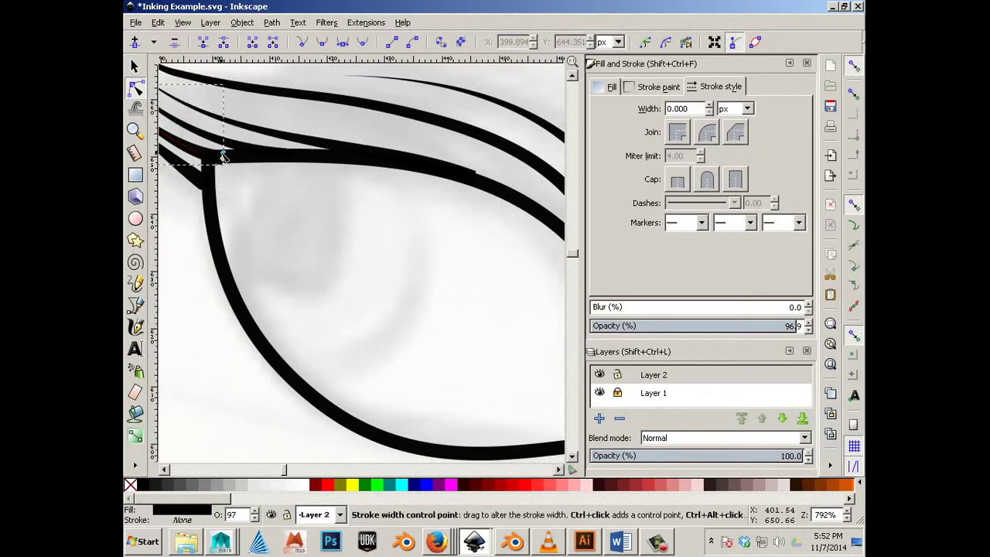
left_click(220, 155)
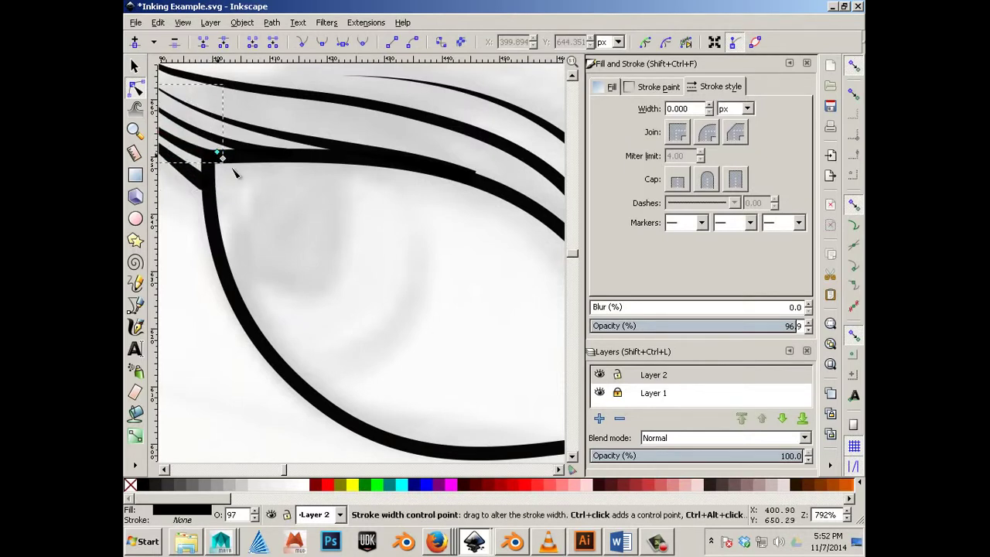
mouse_move(221, 156)
left_mouse_down()
mouse_move(500, 173)
mouse_move(471, 168)
mouse_move(476, 179)
left_mouse_up()
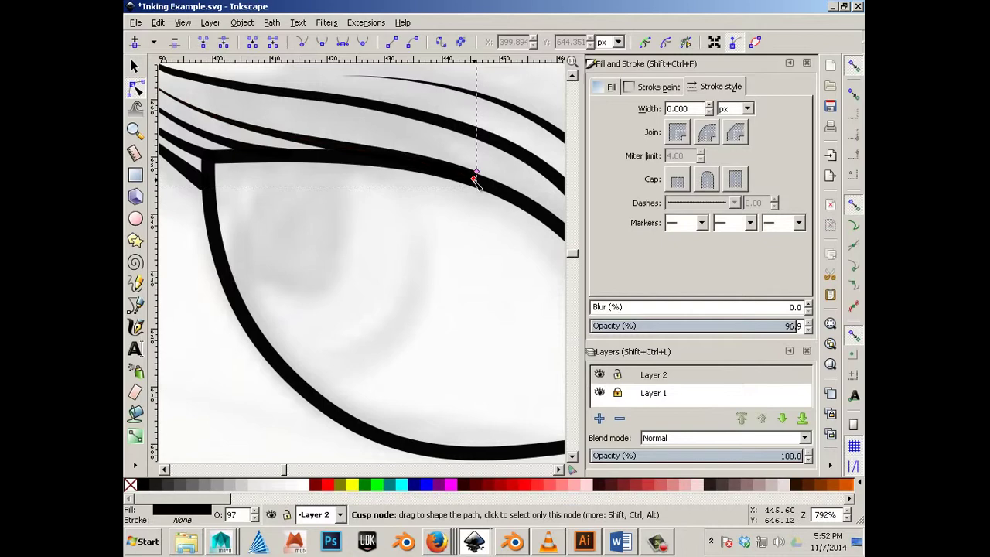
left_click_drag(475, 179, 475, 177)
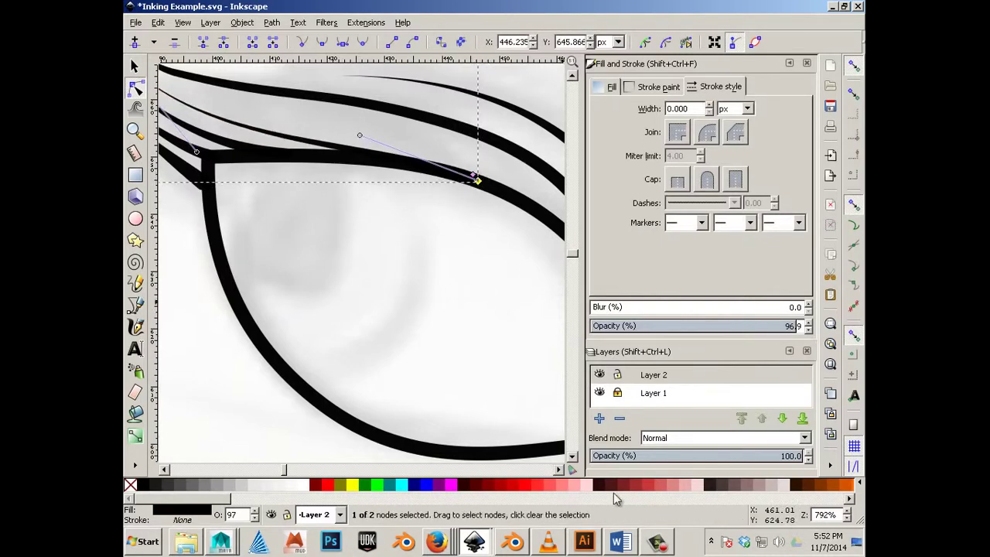
left_click(590, 543)
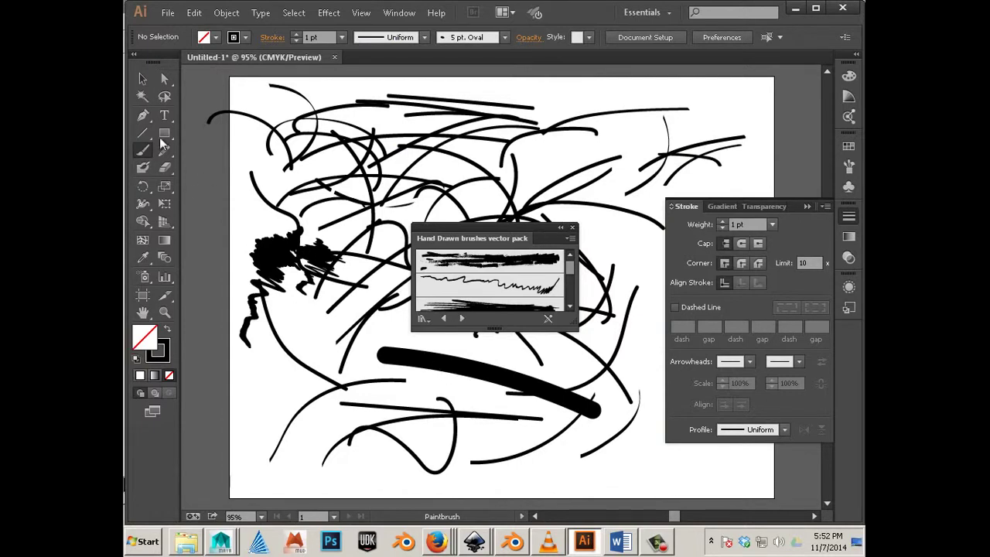
- Move the thick tapered sample stroke further left in Illustrator and adjust its anchor points
left_click(142, 78)
mouse_move(463, 376)
left_mouse_down()
mouse_move(423, 374)
mouse_move(435, 357)
mouse_move(429, 367)
left_mouse_up()
left_click(164, 78)
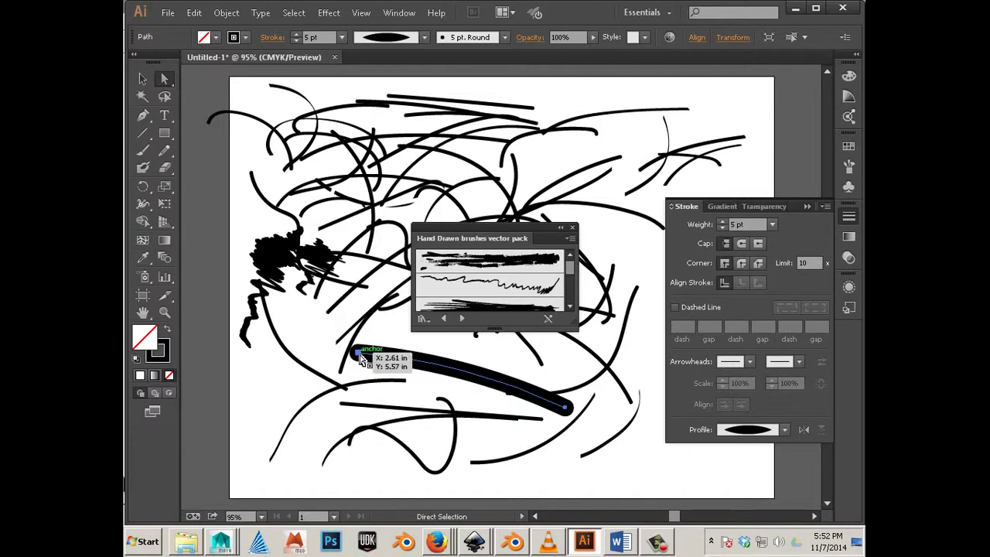
left_click_drag(355, 361, 302, 361)
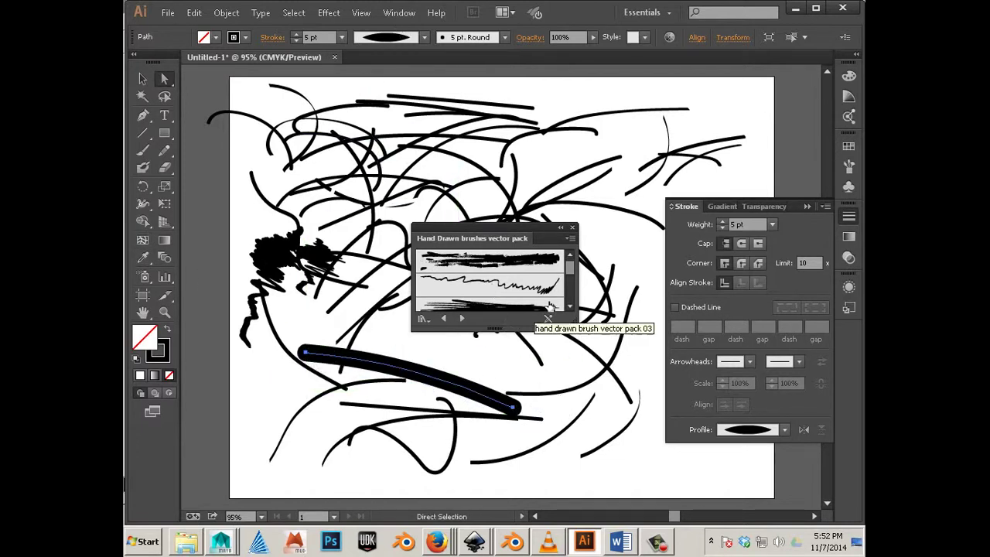
scroll(562, 274, "down", 3)
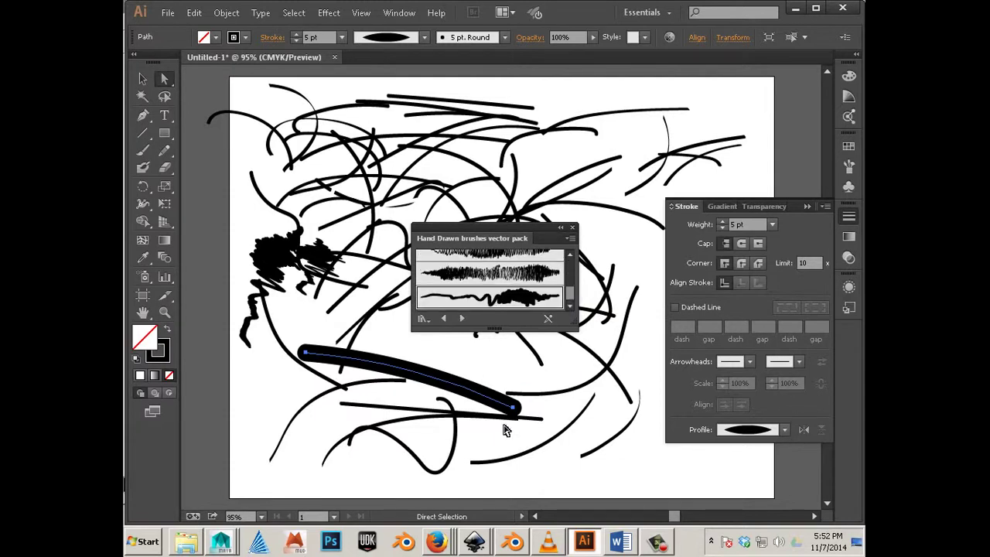
left_click_drag(512, 404, 512, 406)
- Hide Illustrator and scroll the Inkscape canvas to view the whole inked face with its lashes
left_click(796, 12)
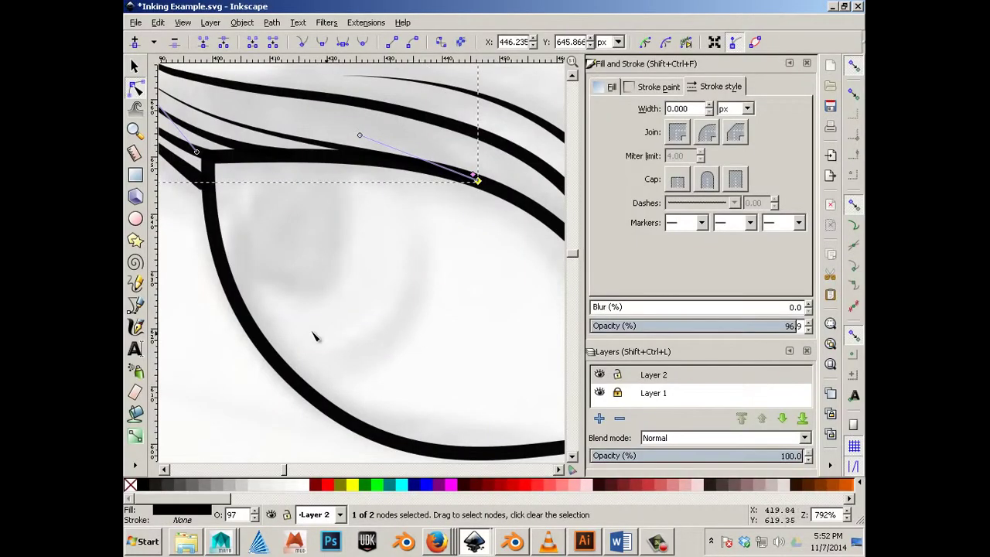
scroll(335, 332, "up", 2)
scroll(335, 333, "down", 6)
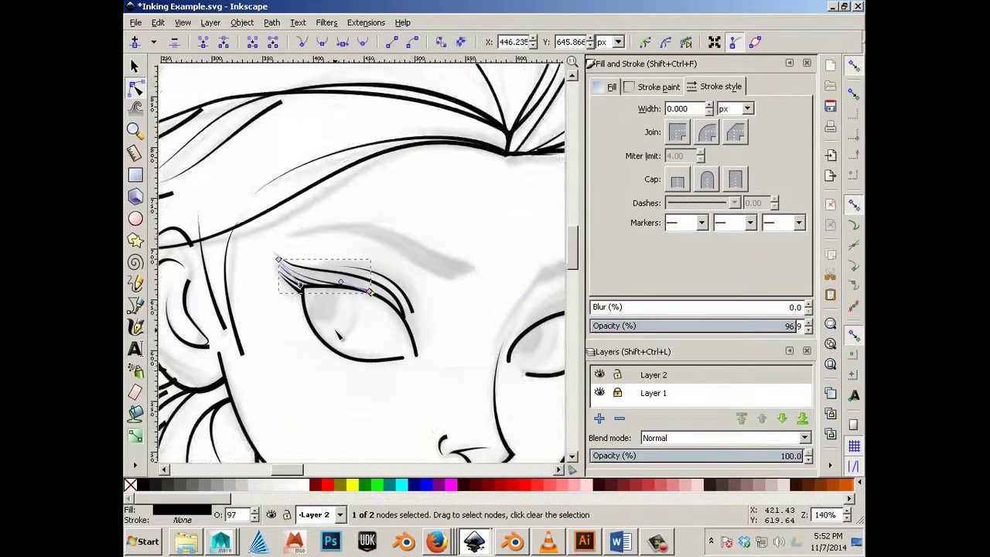
scroll(383, 360, "down", 1)
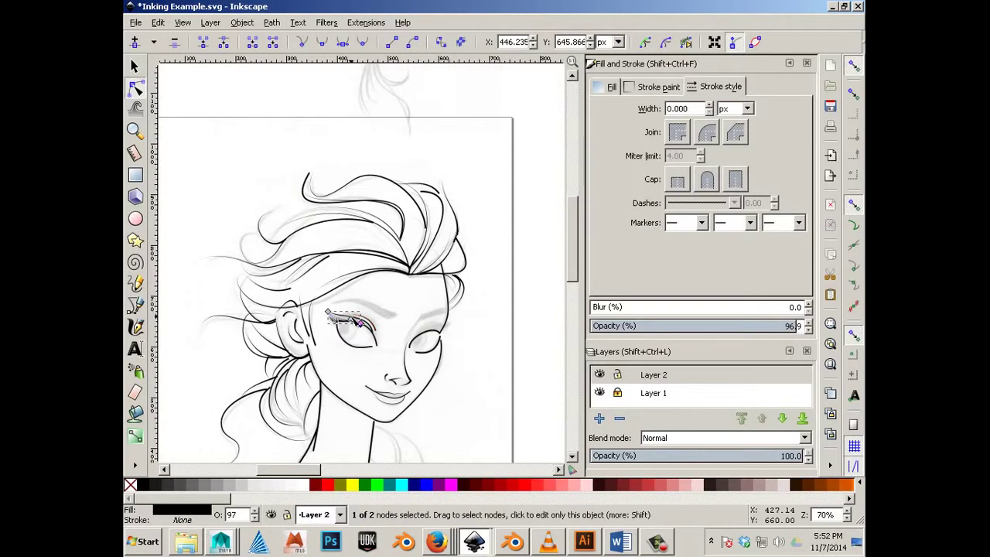
scroll(358, 322, "up", 3)
scroll(358, 322, "down", 3)
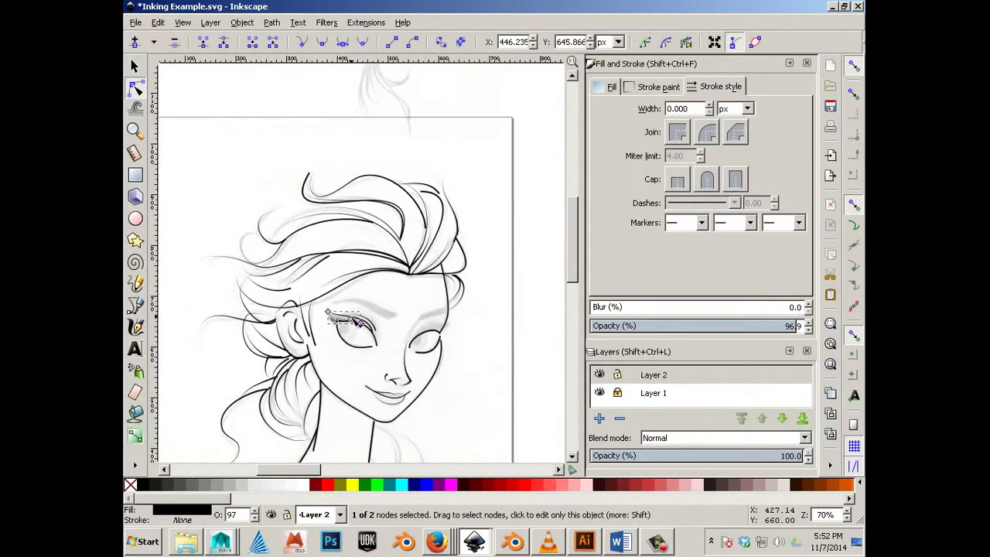